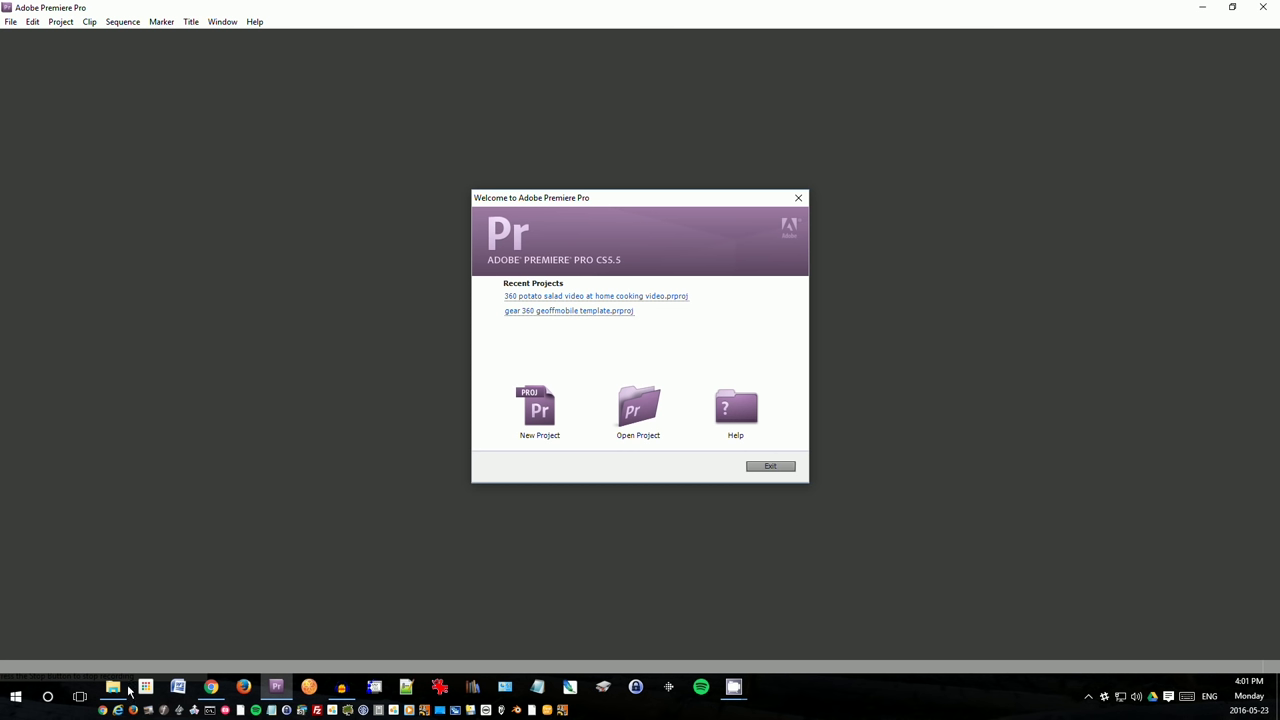
- Open the Videos\test folder in File Explorer and select the clip 360_0070.MP4
mouse_move(110, 692)
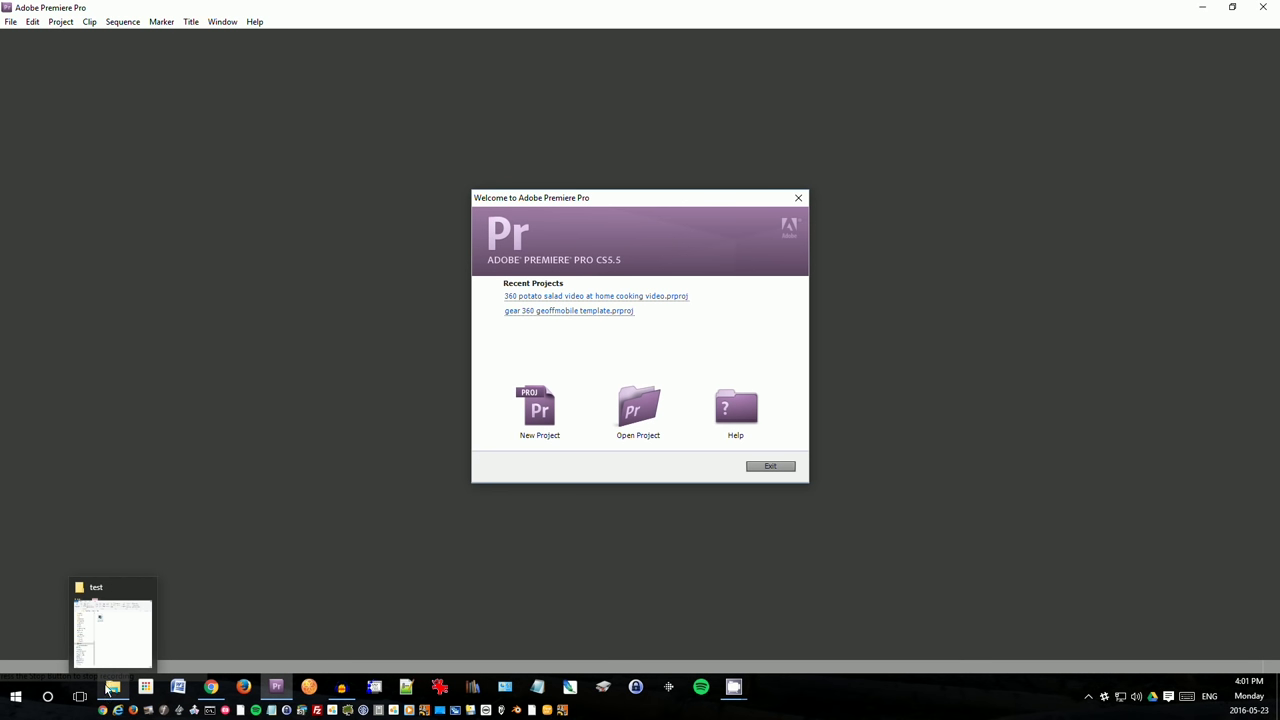
left_click(116, 650)
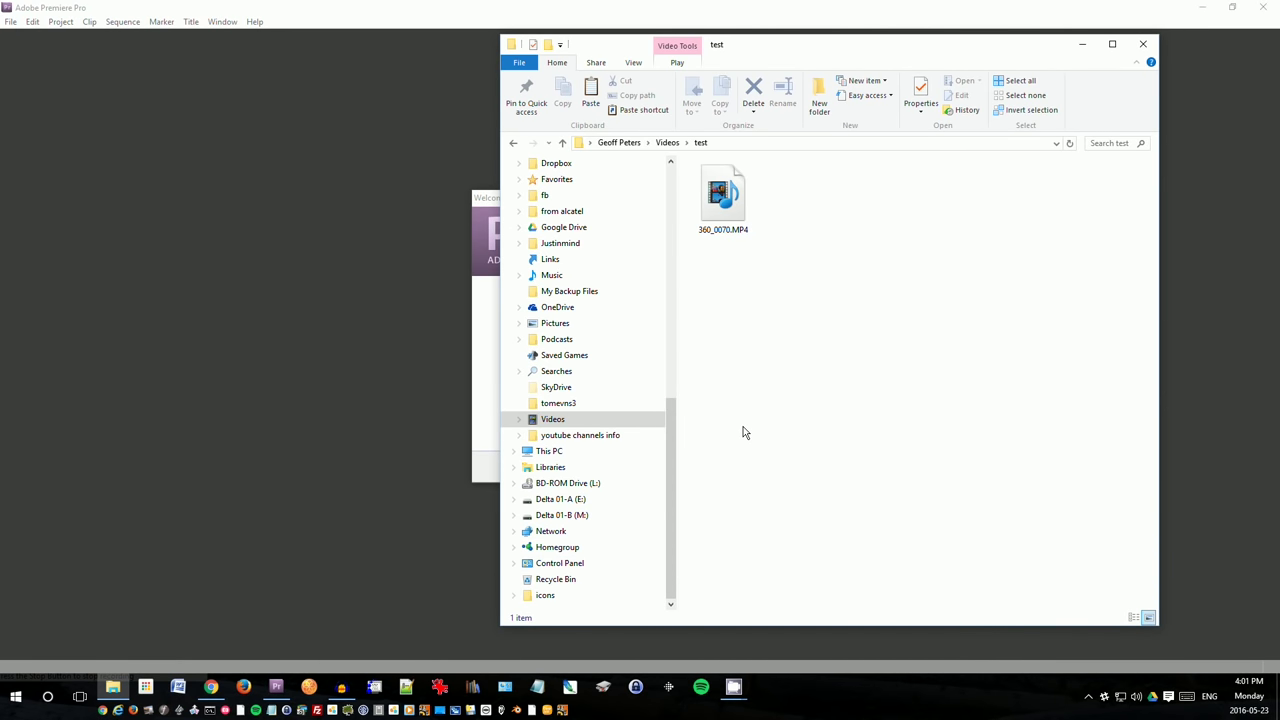
left_click(515, 452)
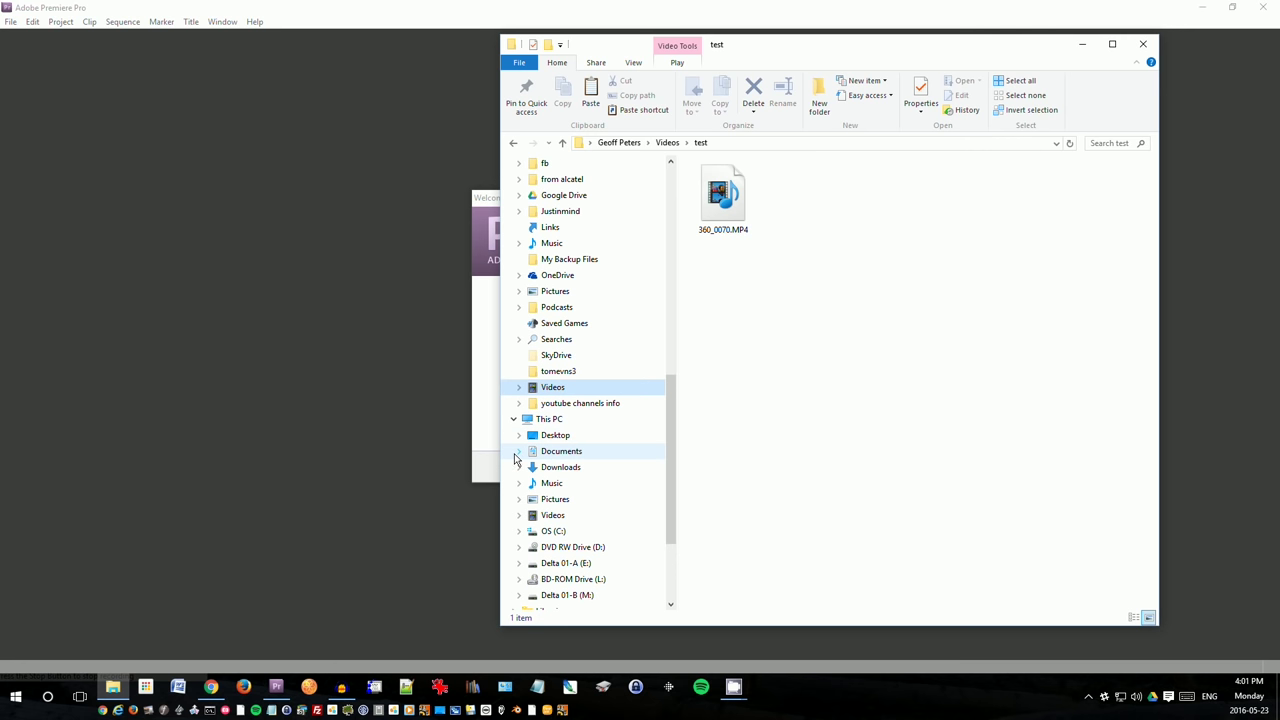
left_click(556, 423)
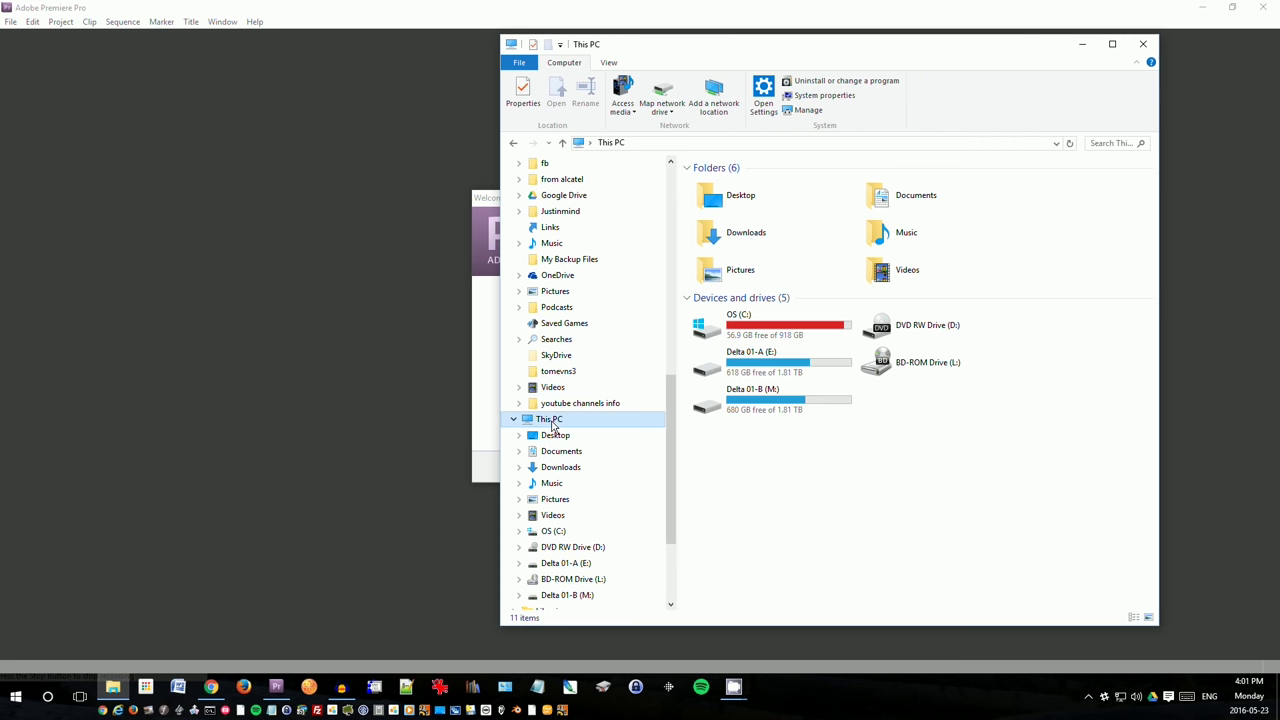
left_click(918, 413)
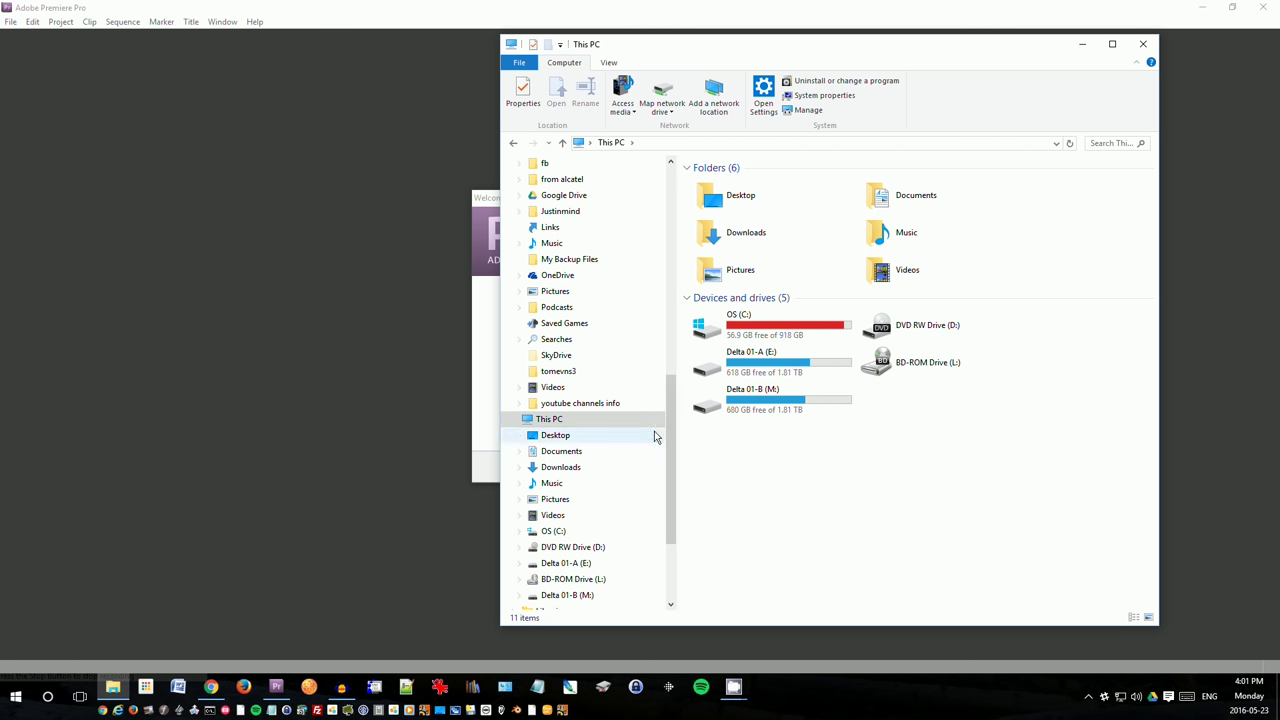
left_click(555, 388)
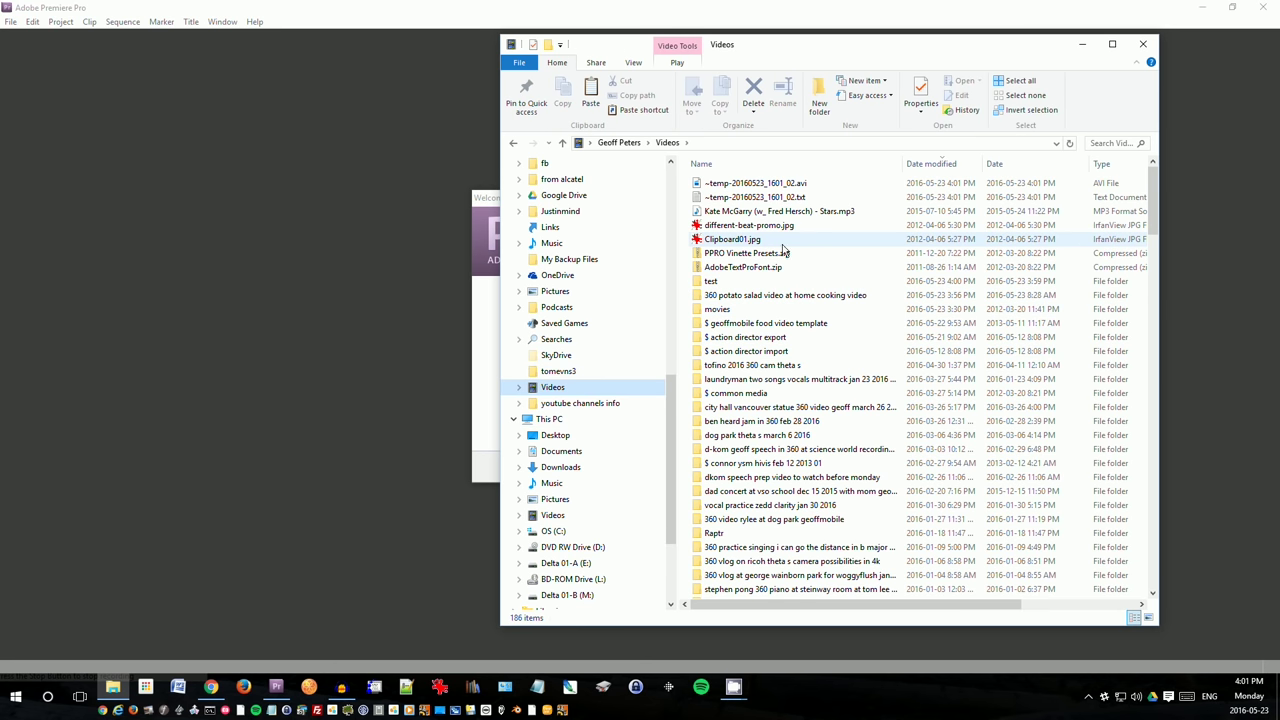
double_click(780, 284)
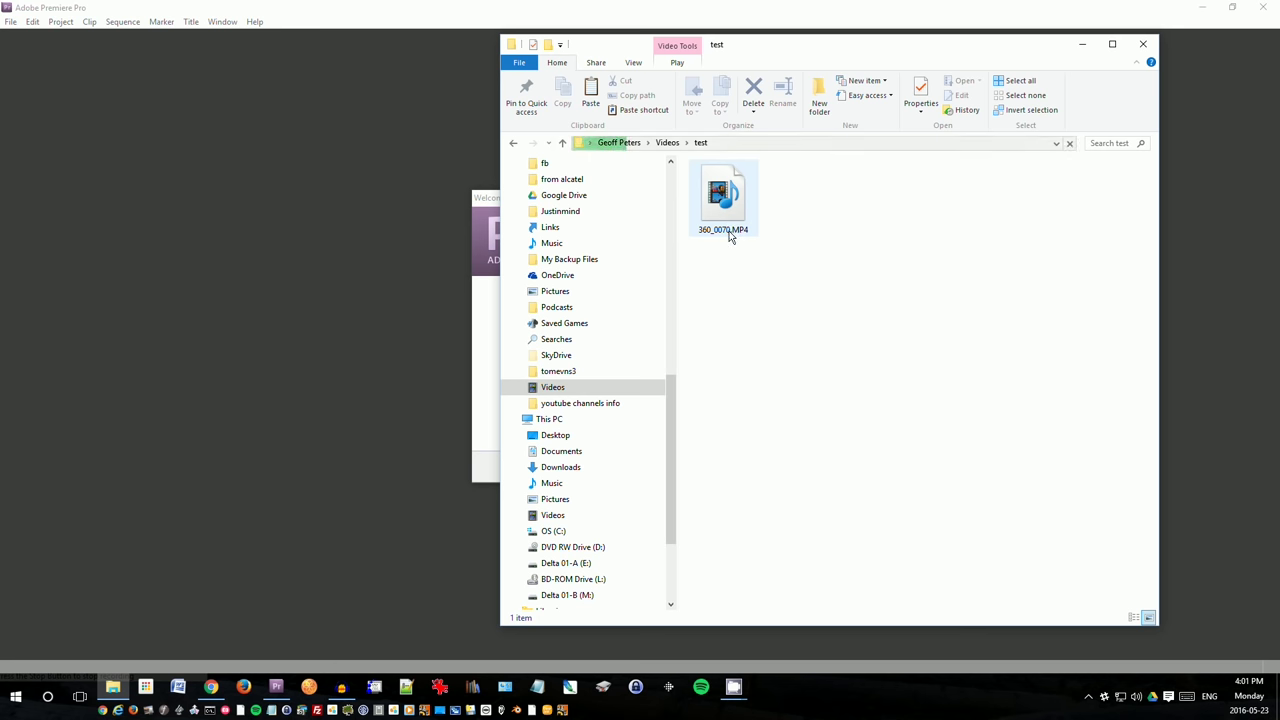
left_click(735, 196)
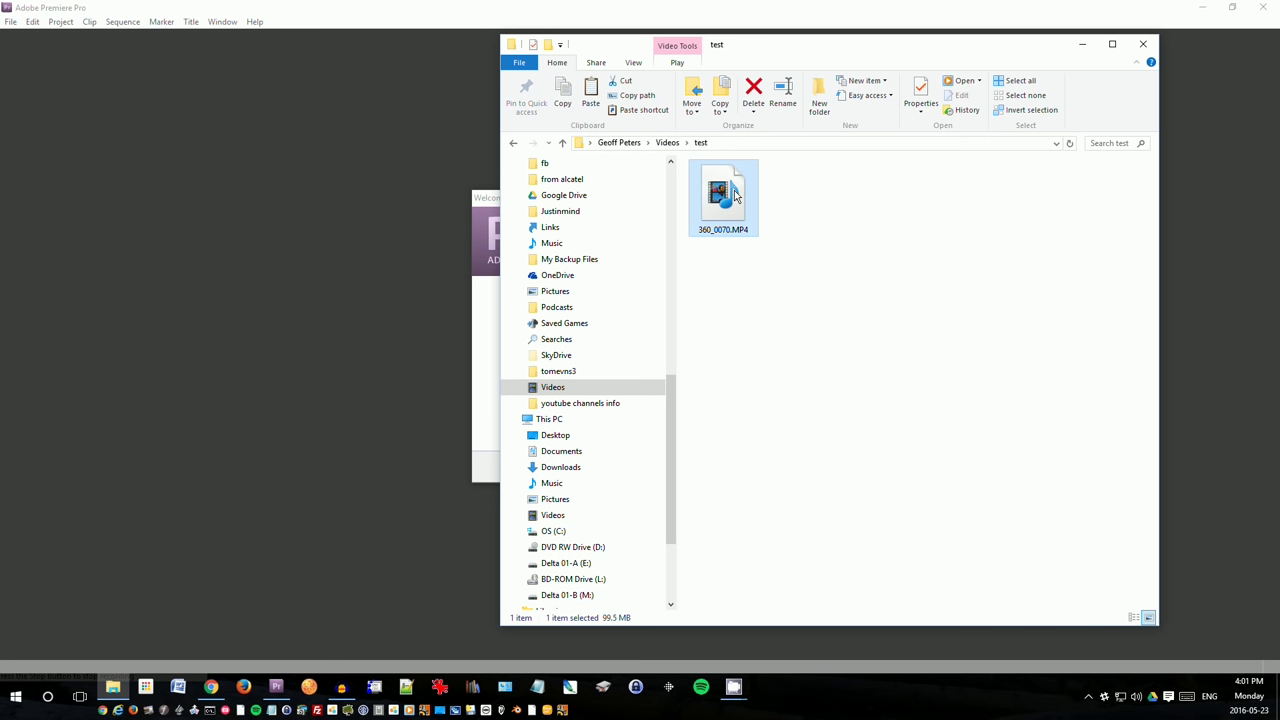
right_click(735, 196)
mouse_move(691, 303)
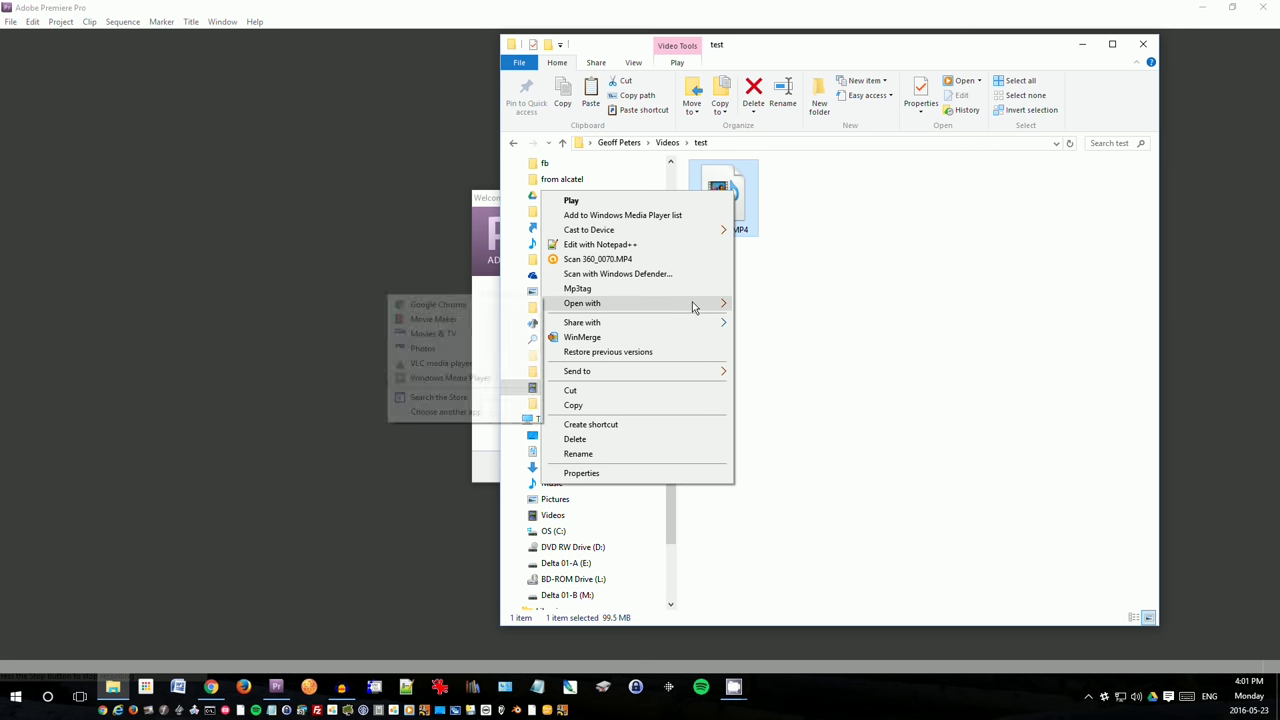
left_click(494, 364)
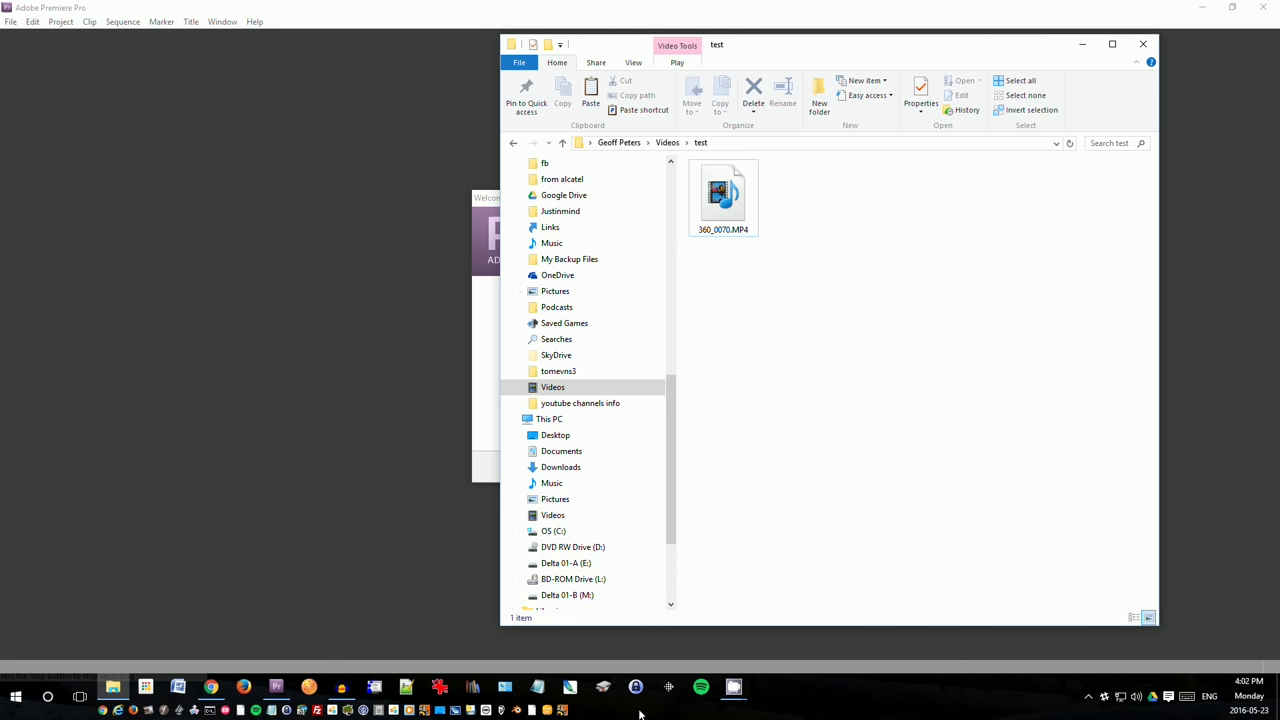
left_click(583, 711)
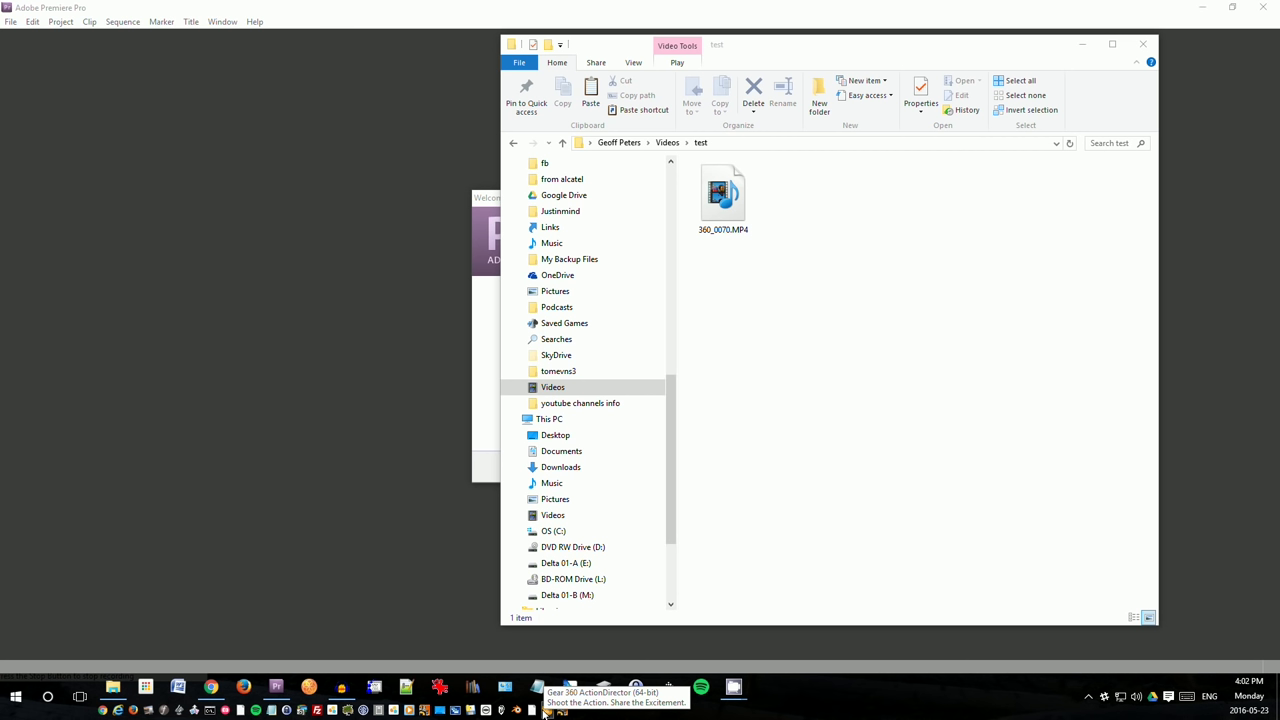
- Launch Gear 360 ActionDirector, start a new 360 VR Video project, and bring up Preferences
left_click(546, 711)
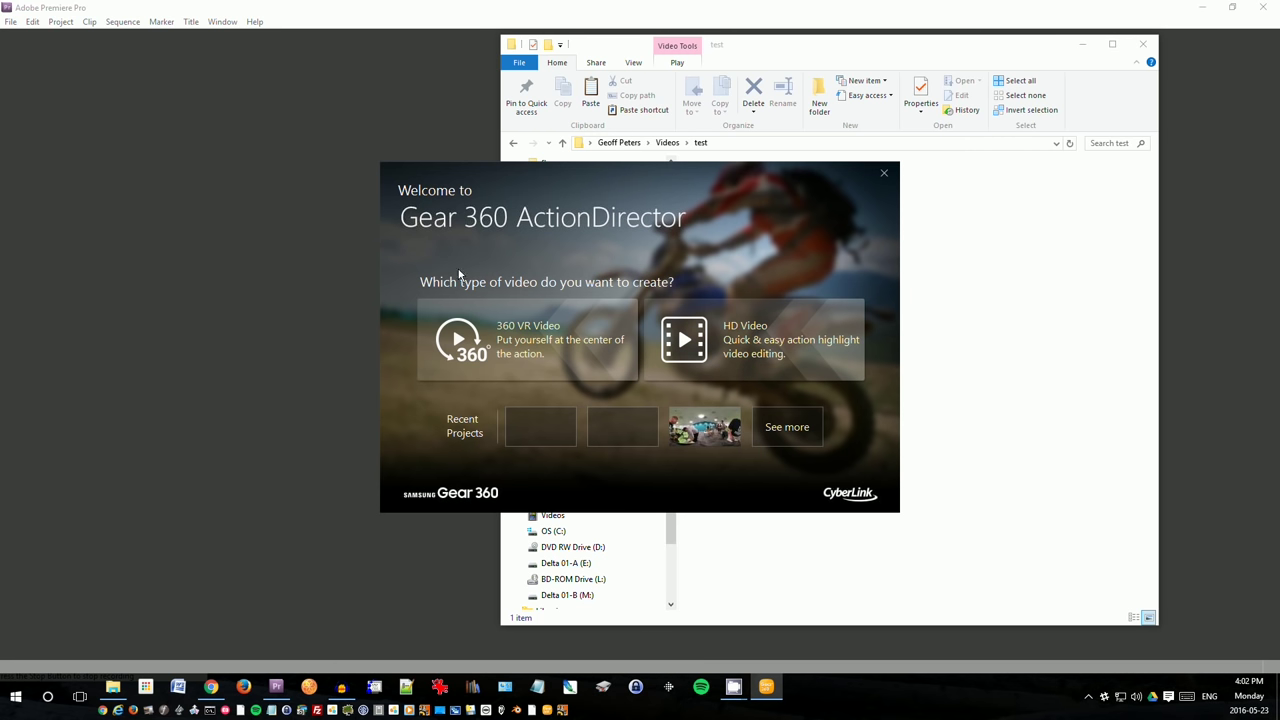
left_click(545, 325)
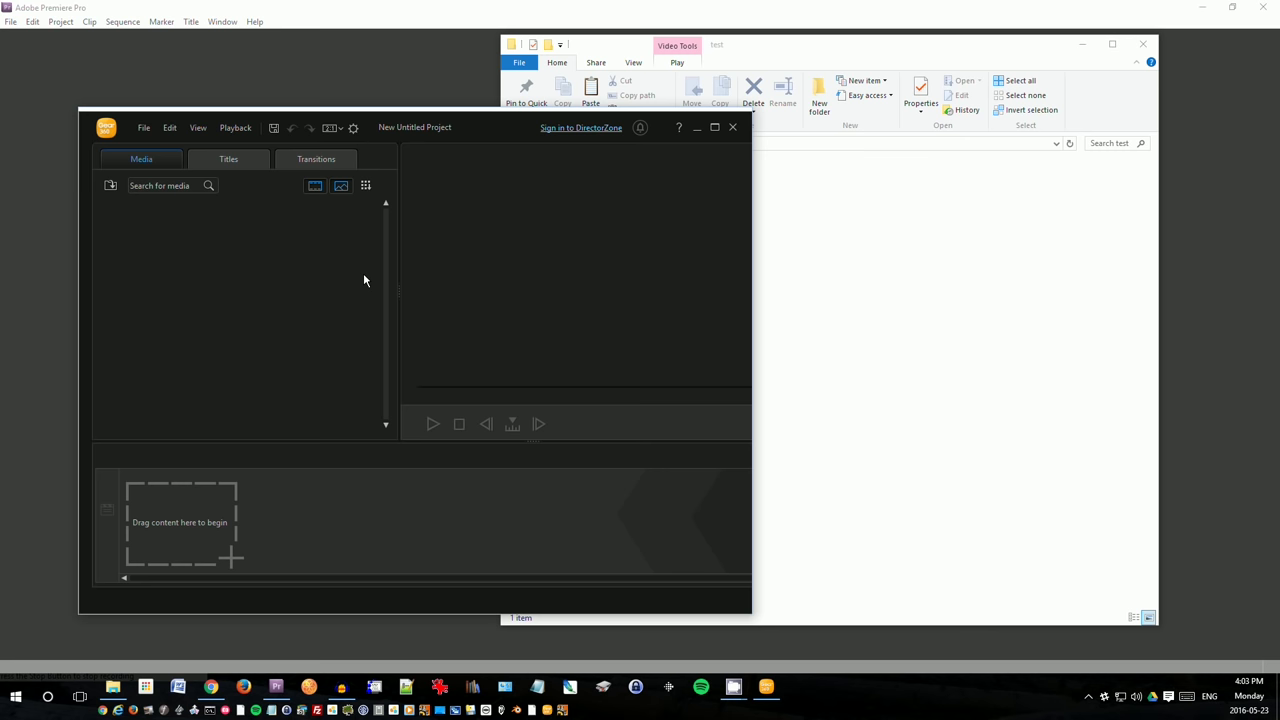
left_click(354, 129)
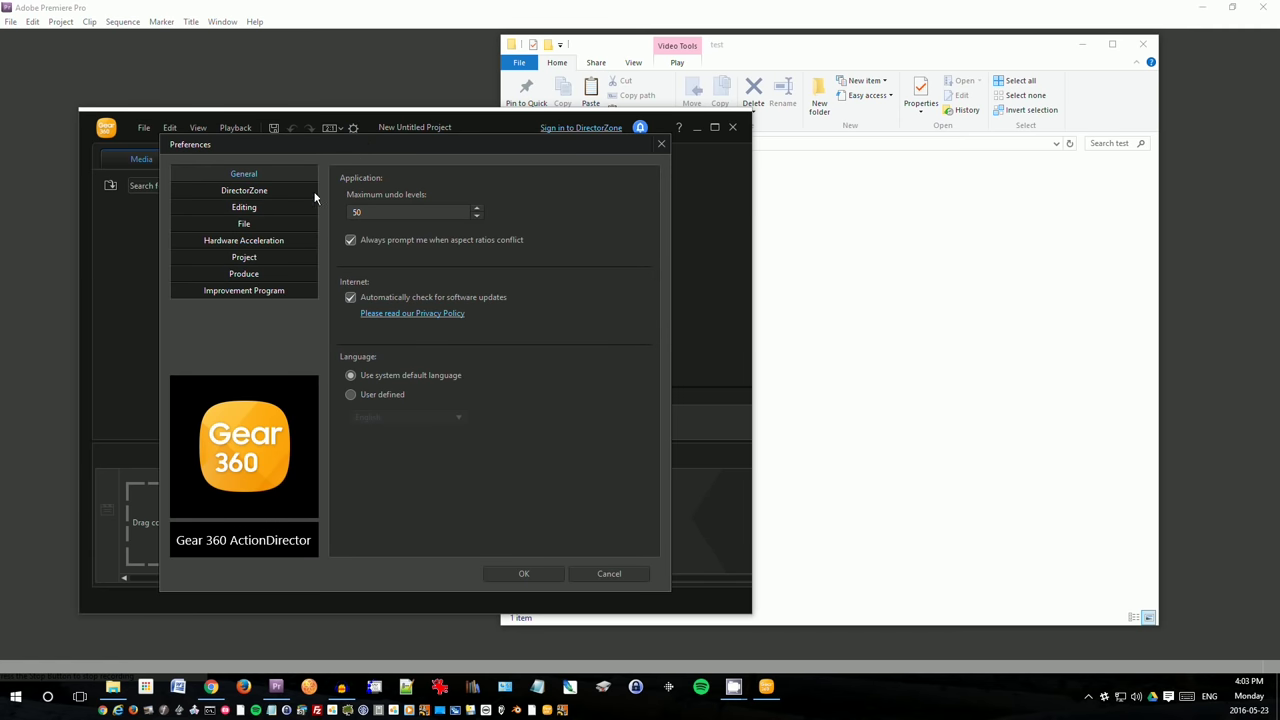
left_click(265, 208)
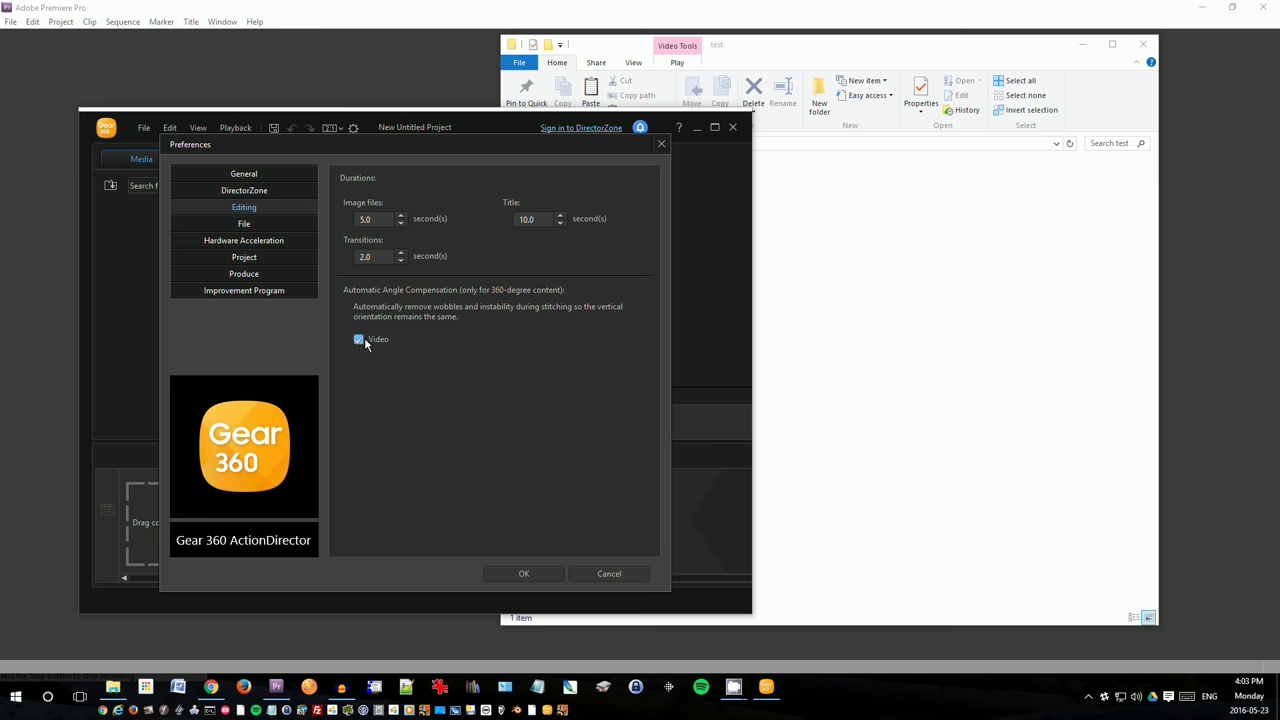
left_click(254, 230)
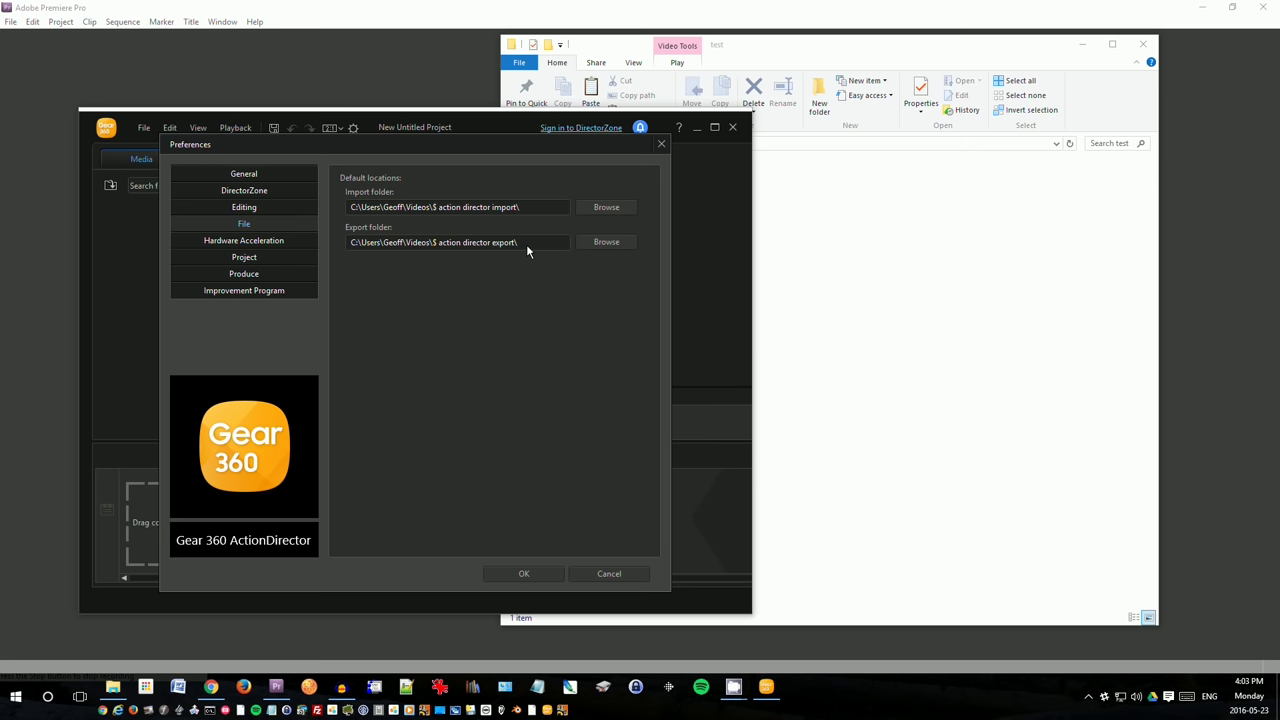
left_click(287, 244)
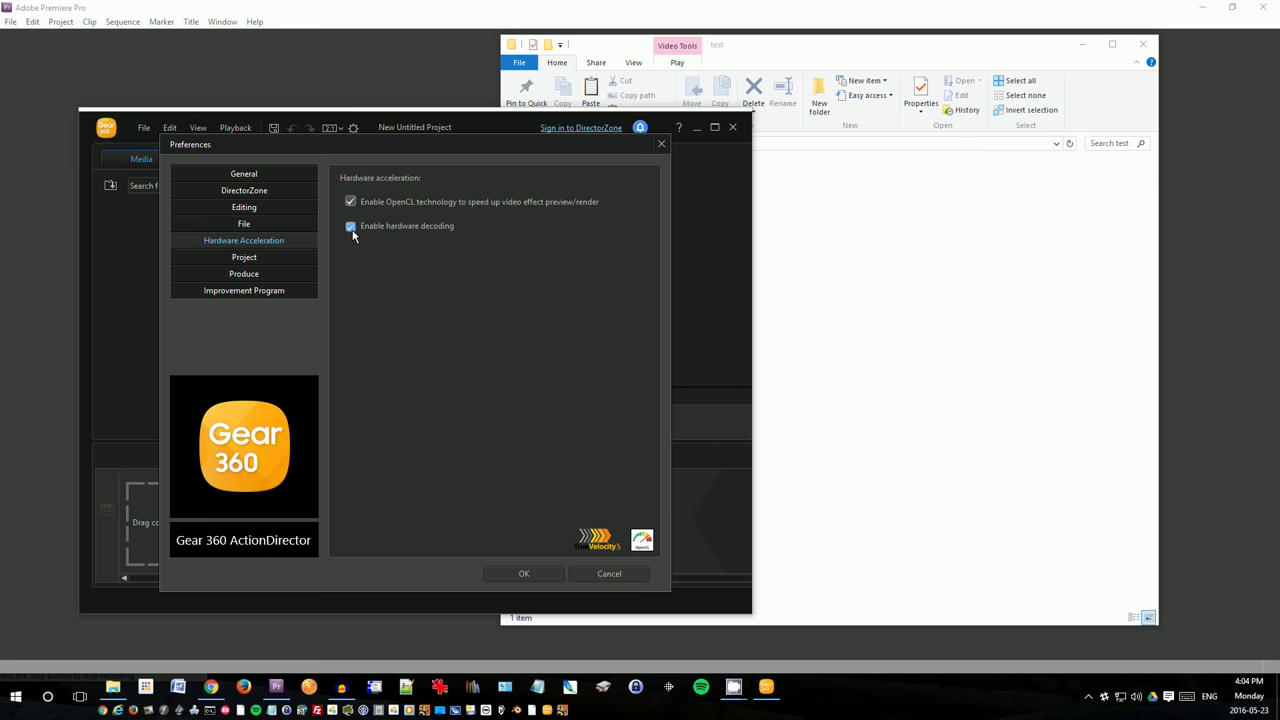
left_click(266, 257)
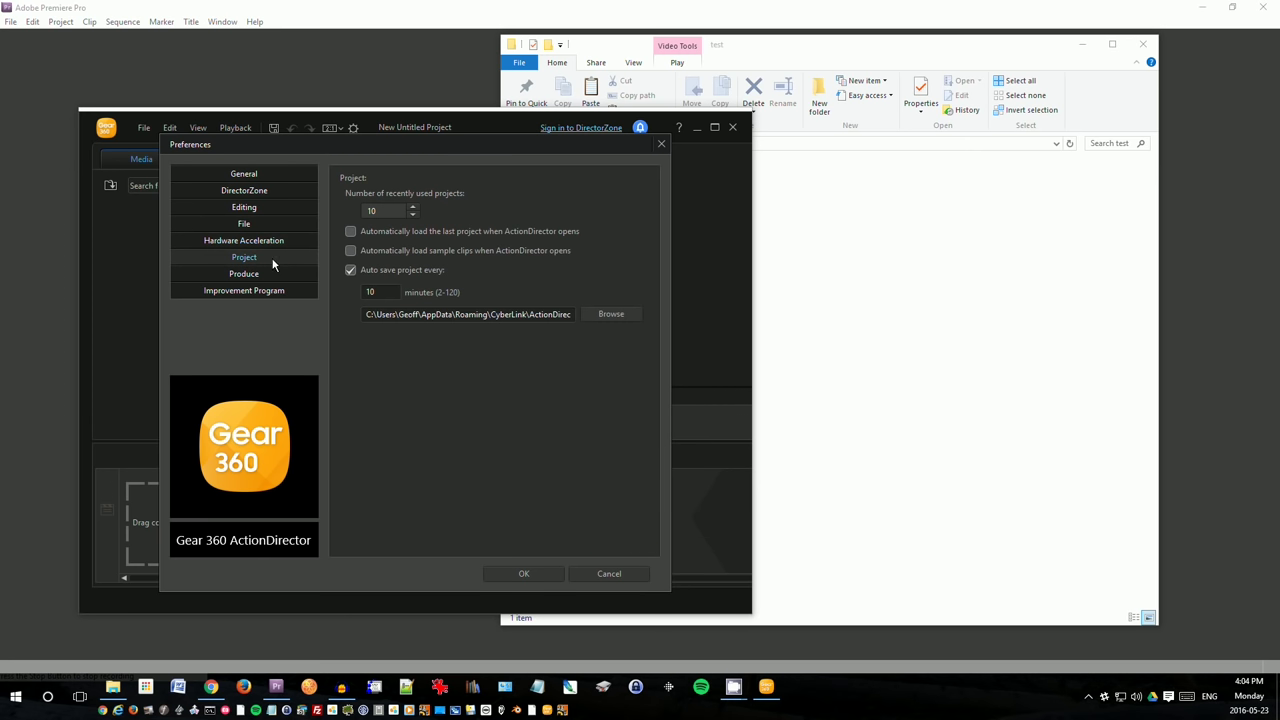
left_click(268, 274)
left_click(250, 258)
left_click(256, 228)
left_click(283, 258)
left_click(263, 278)
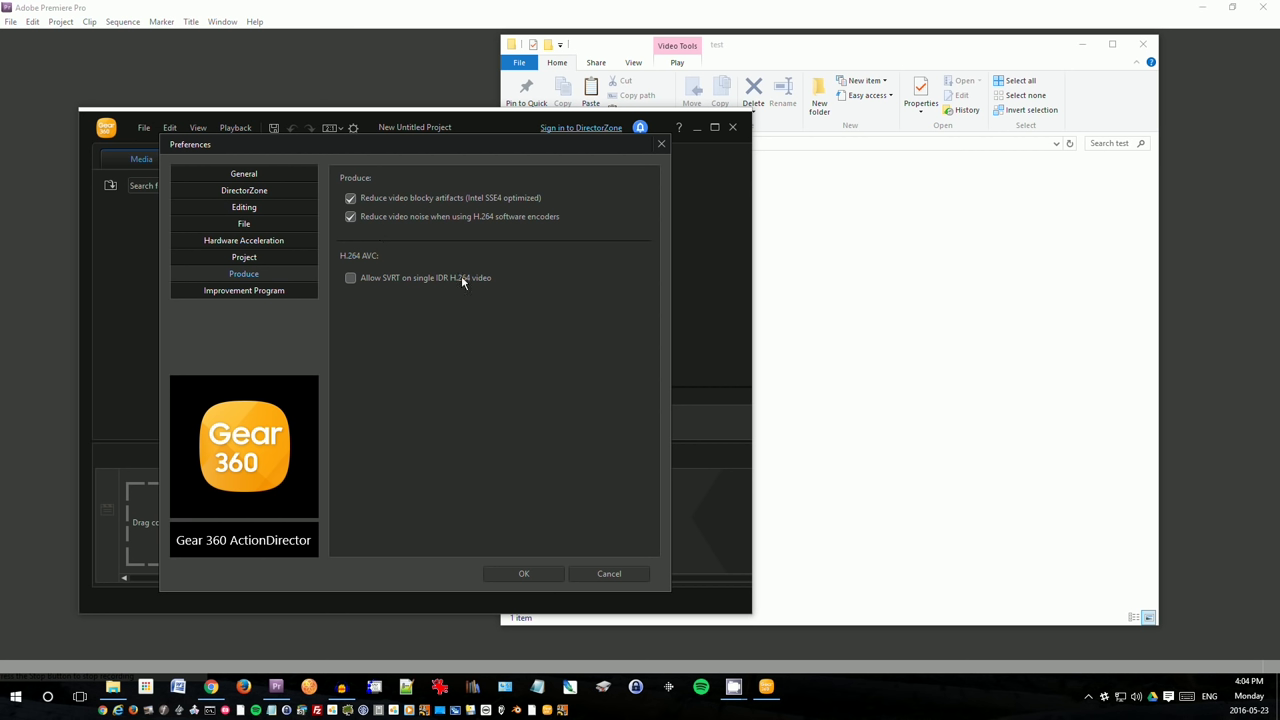
left_click(523, 575)
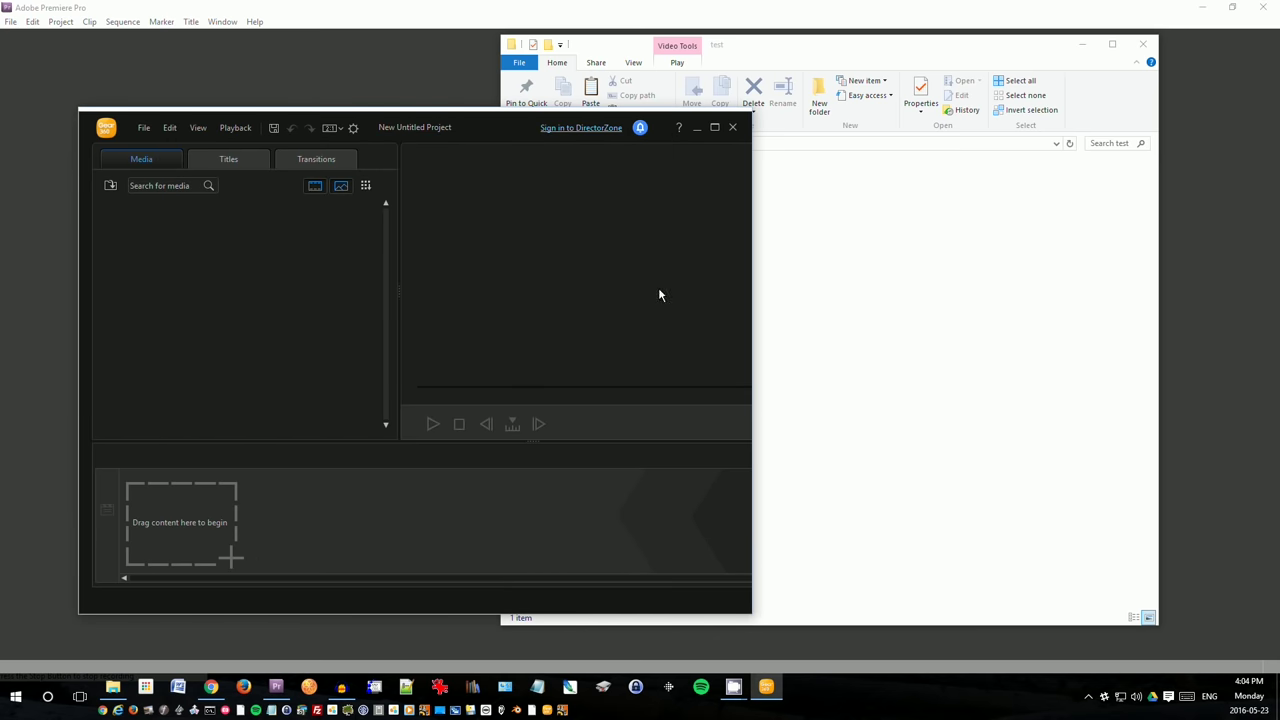
- Add 360_0070.MP4 to the ActionDirector media library and rotate the 360° preview toward the building
left_click(742, 60)
left_click_drag(782, 52, 1040, 53)
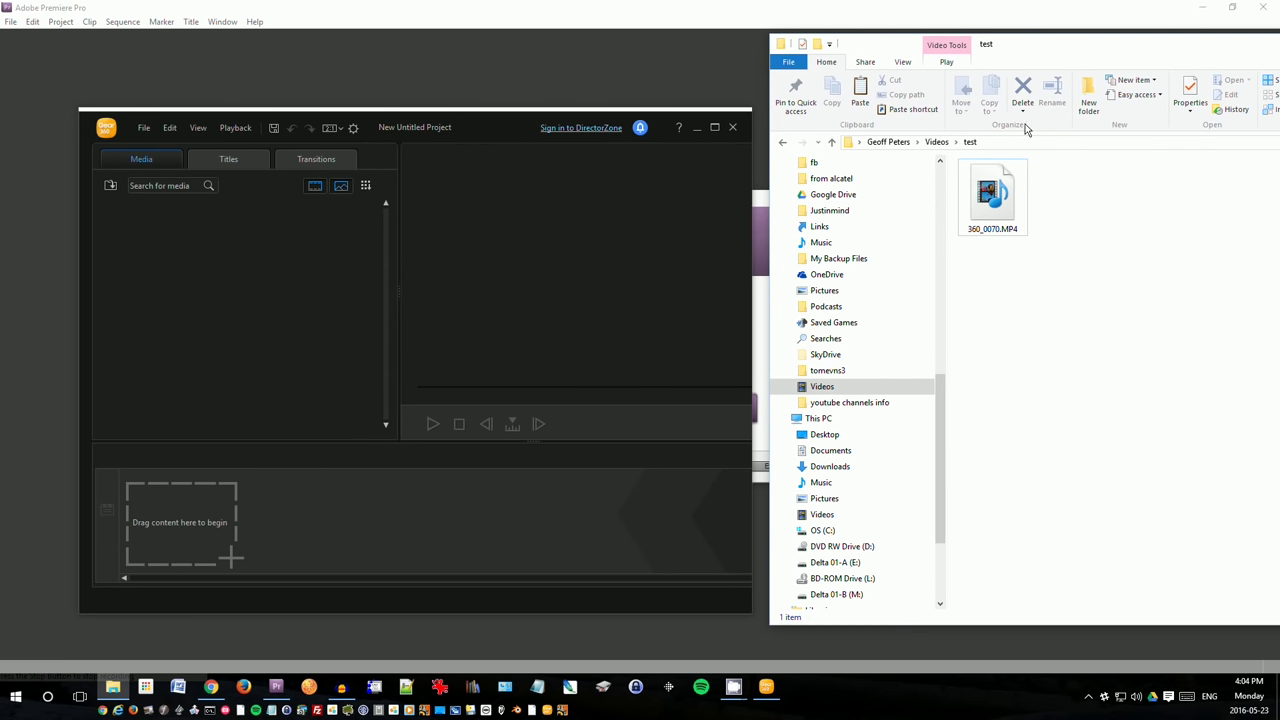
left_click_drag(1002, 200, 484, 233)
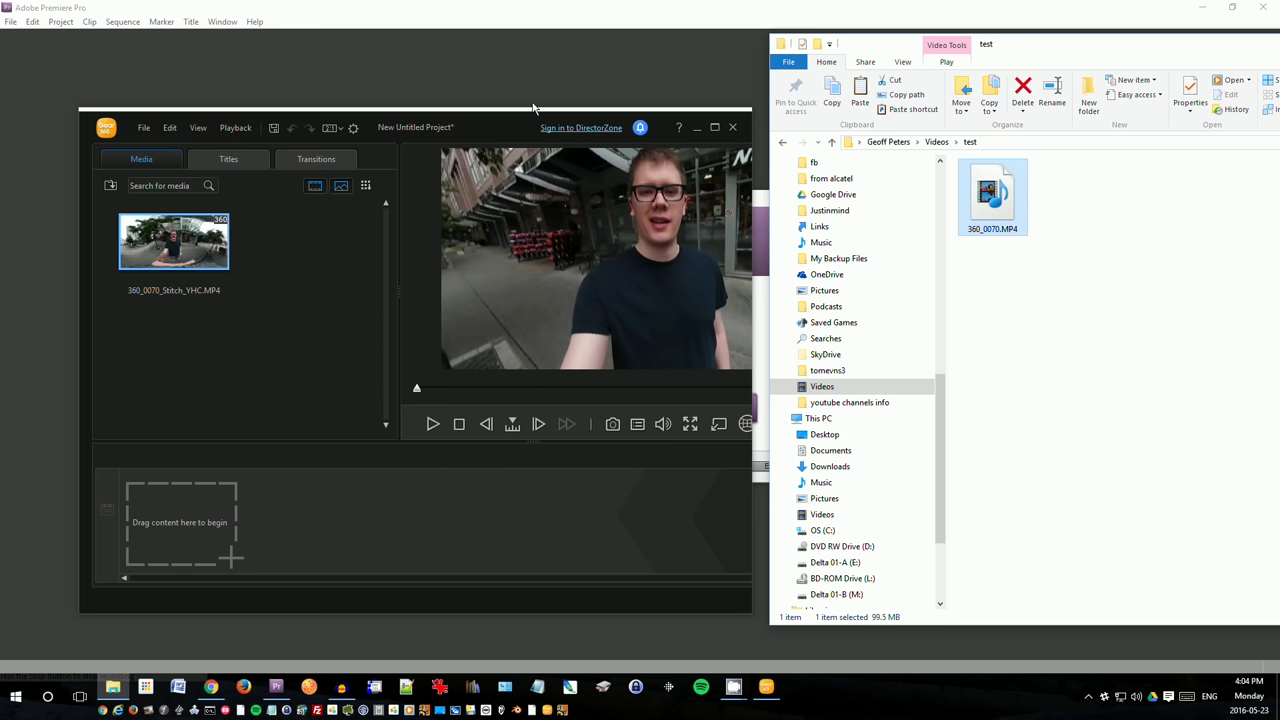
left_click_drag(524, 118, 486, 96)
left_click_drag(582, 212, 618, 246)
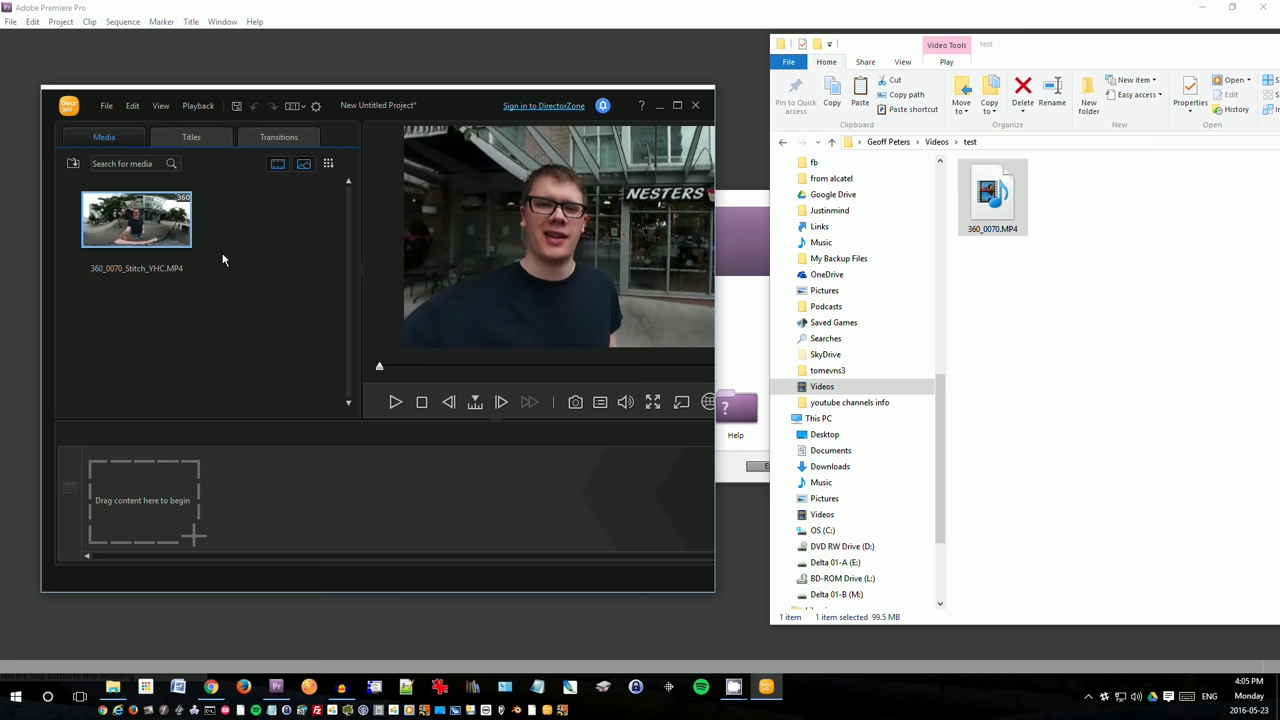
- Open the stitched clip's file location and add 360_0070_Stitch_YHC.MP4 to the ActionDirector media library
right_click(167, 234)
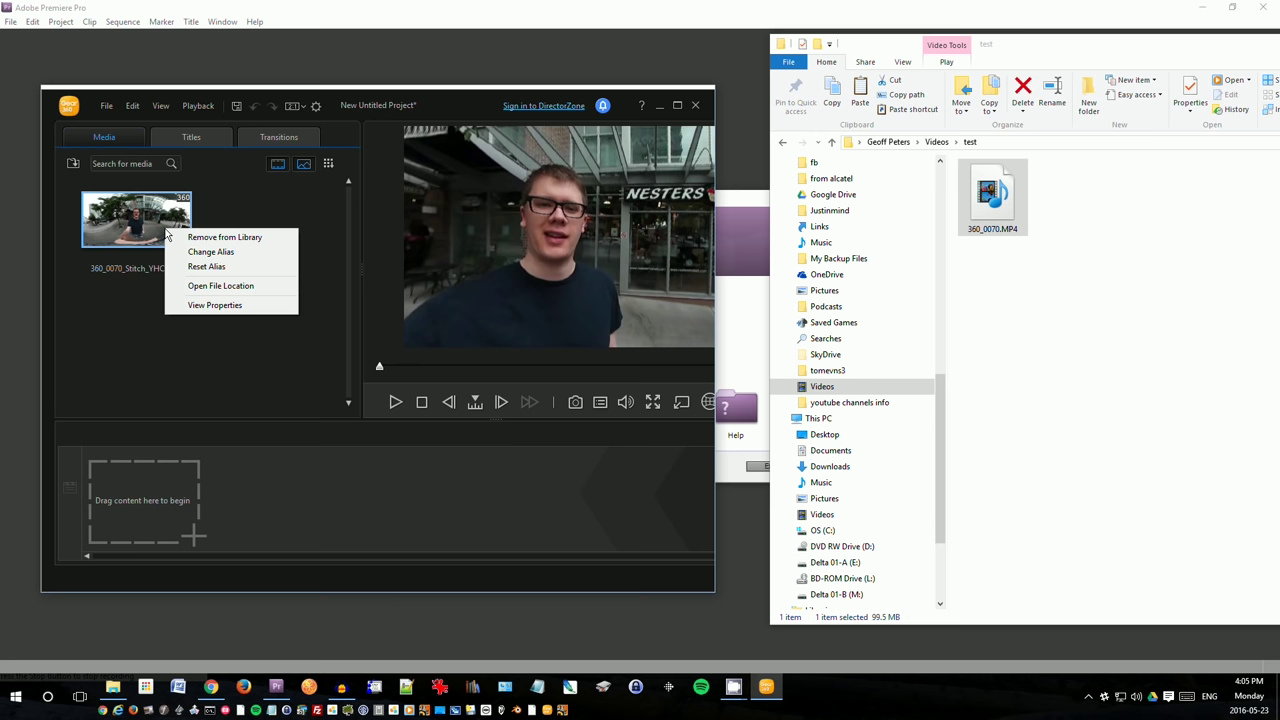
left_click(247, 287)
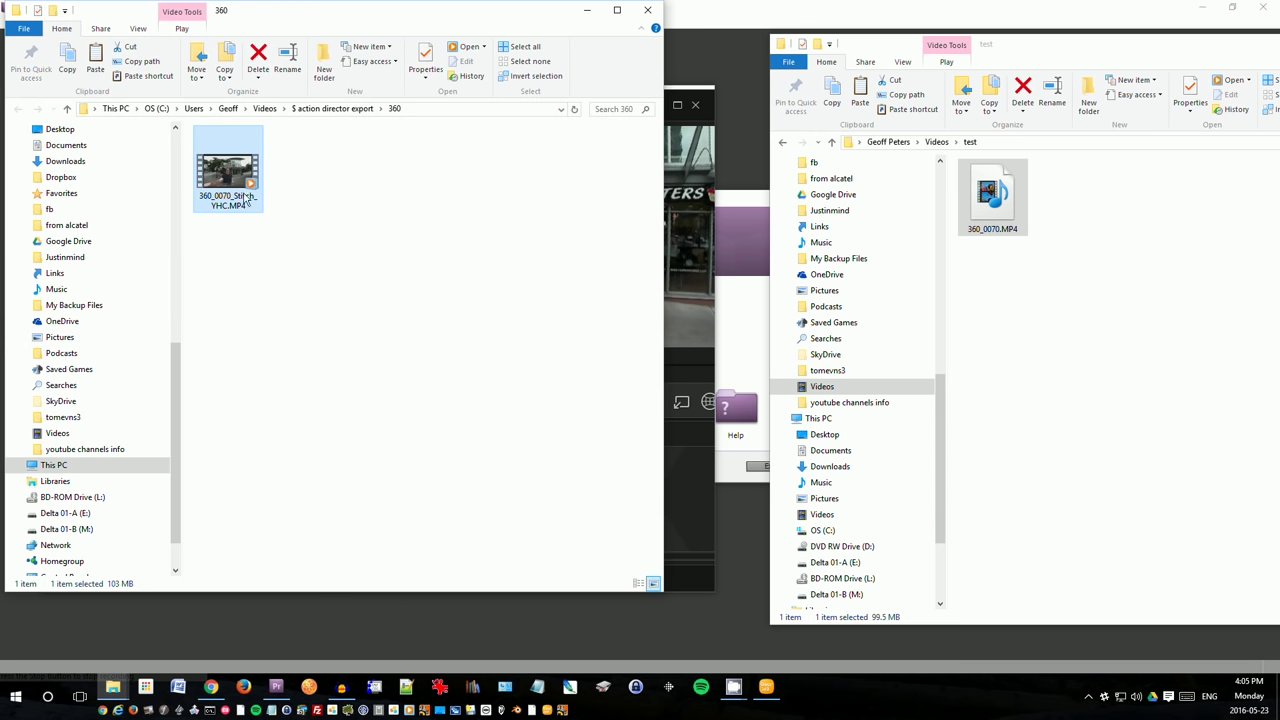
left_click_drag(276, 13, 804, 24)
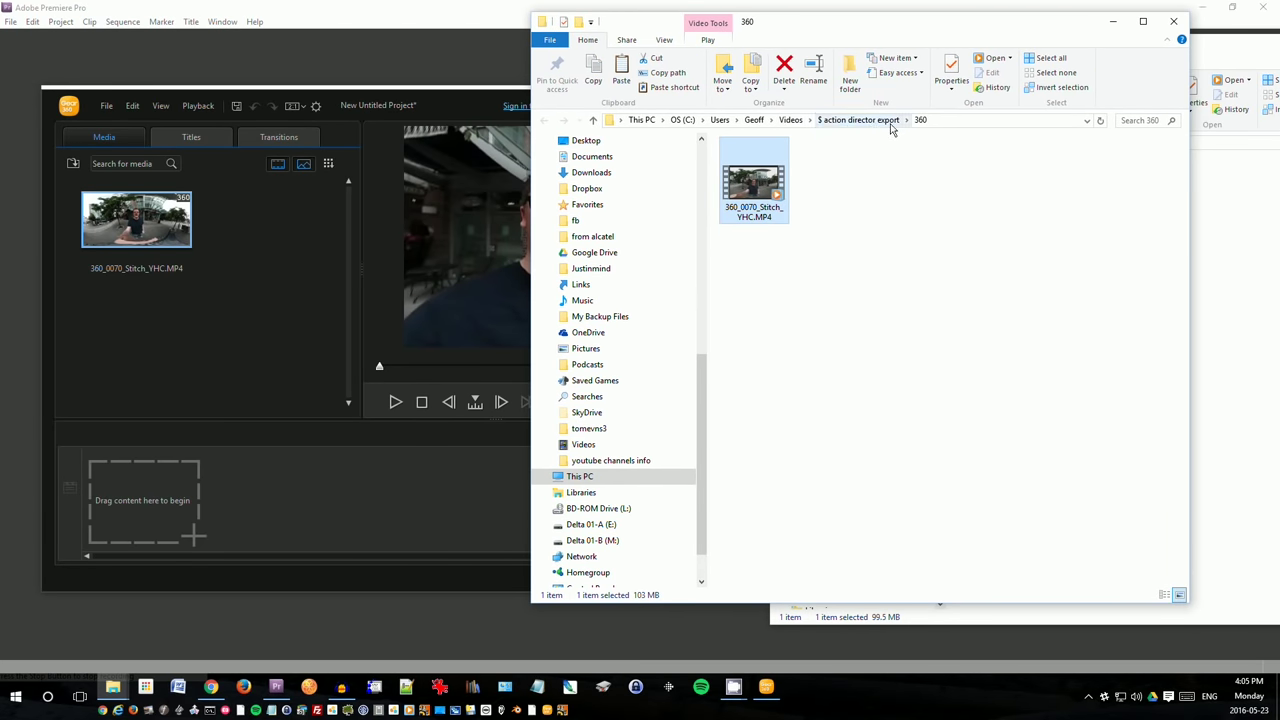
left_click(825, 193)
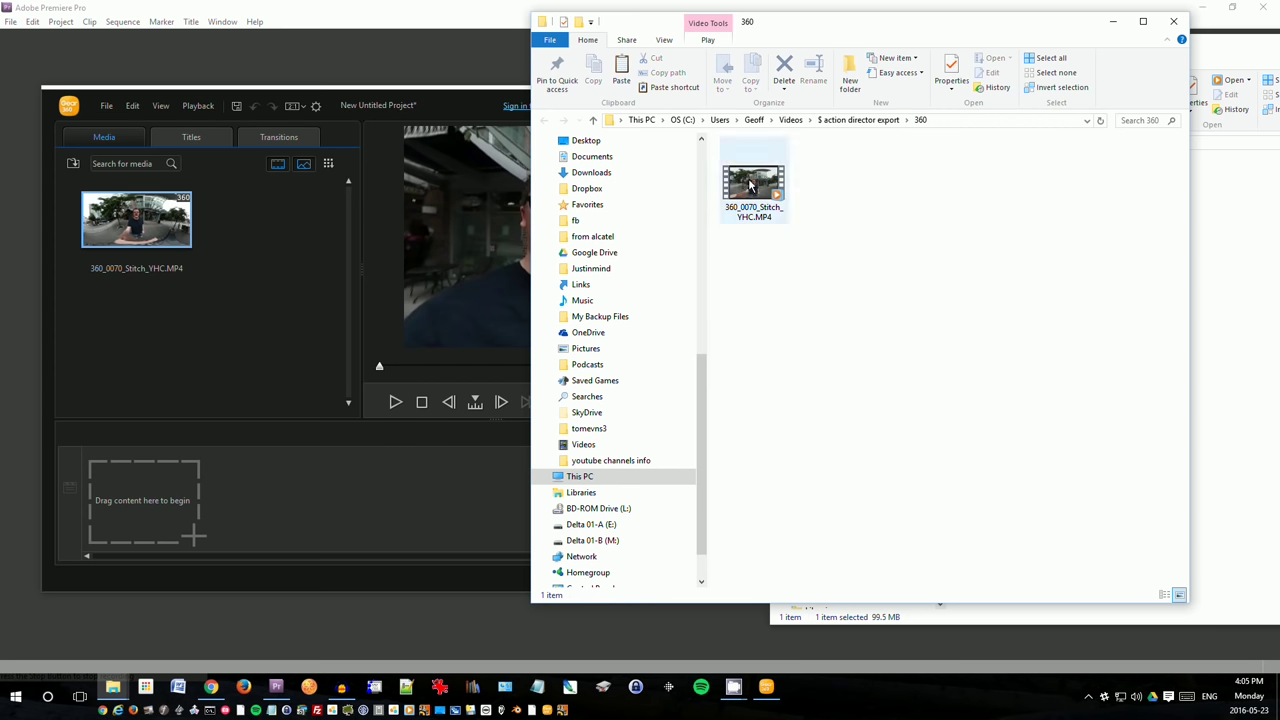
left_click(753, 183)
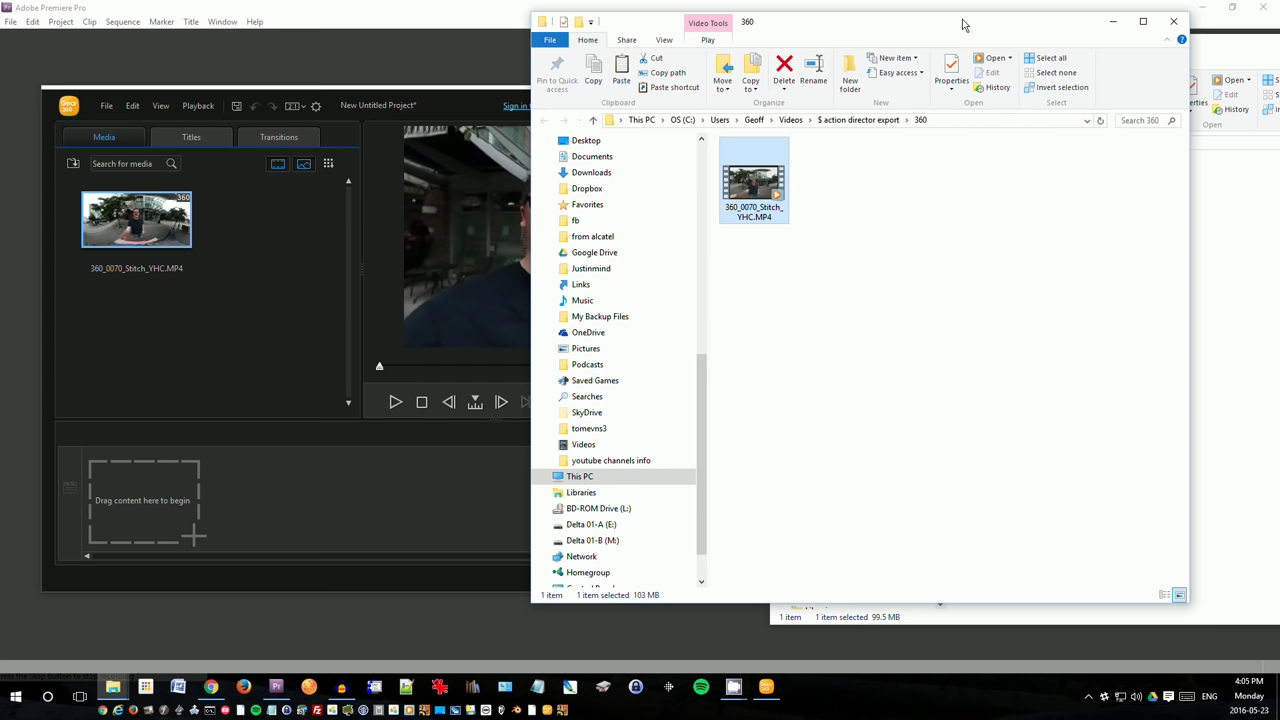
left_click_drag(958, 25, 528, 46)
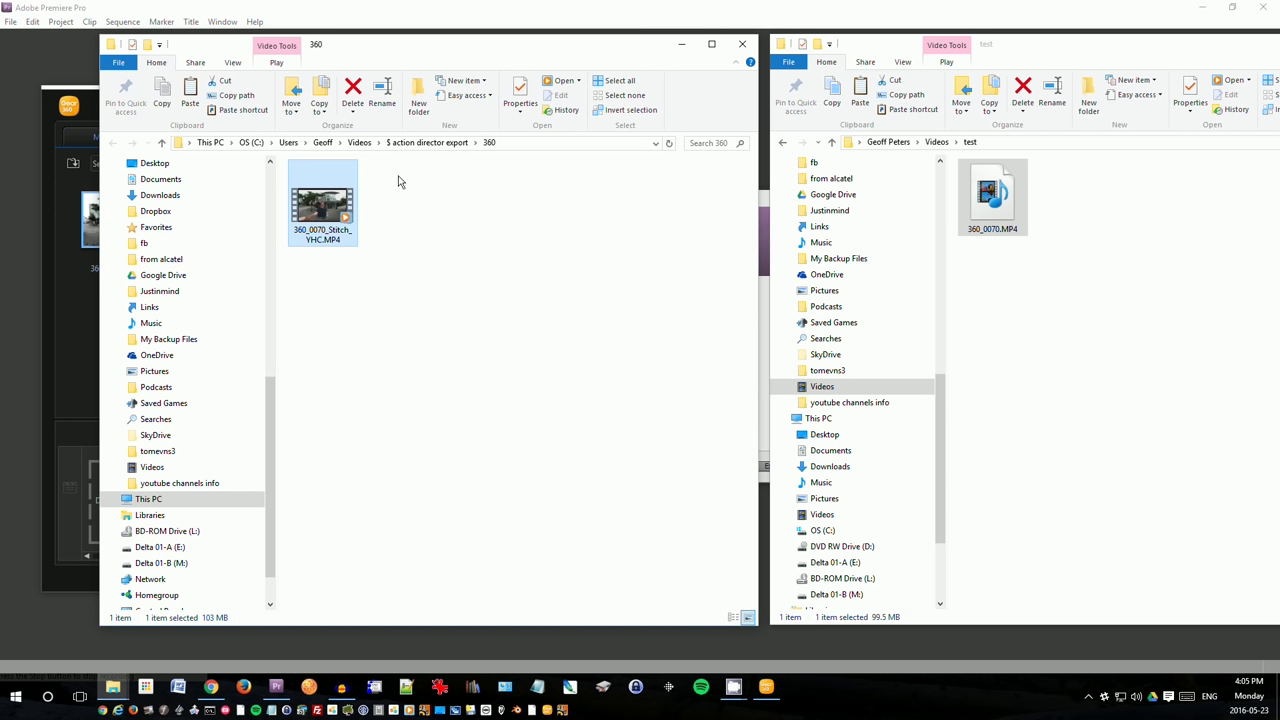
left_click(395, 217)
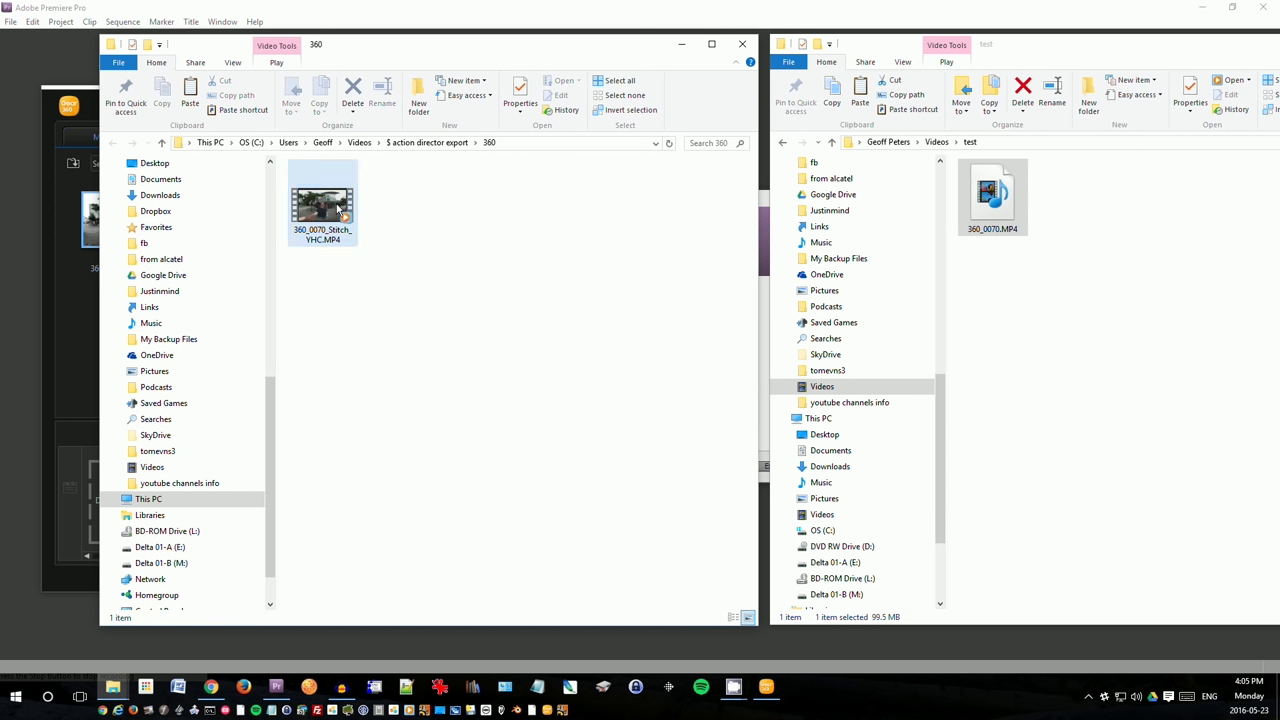
left_click_drag(320, 200, 54, 197)
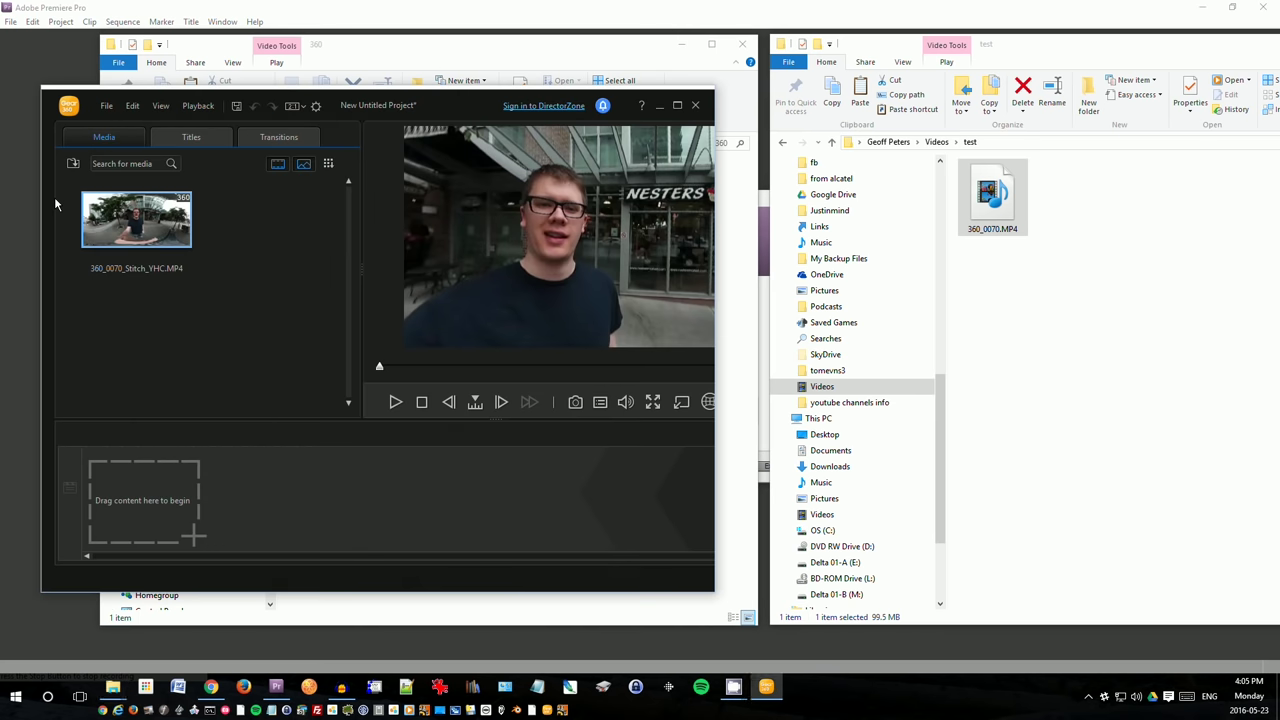
- Close ActionDirector without saving and paste the stitched clip into the Videos\test folder
left_click(697, 106)
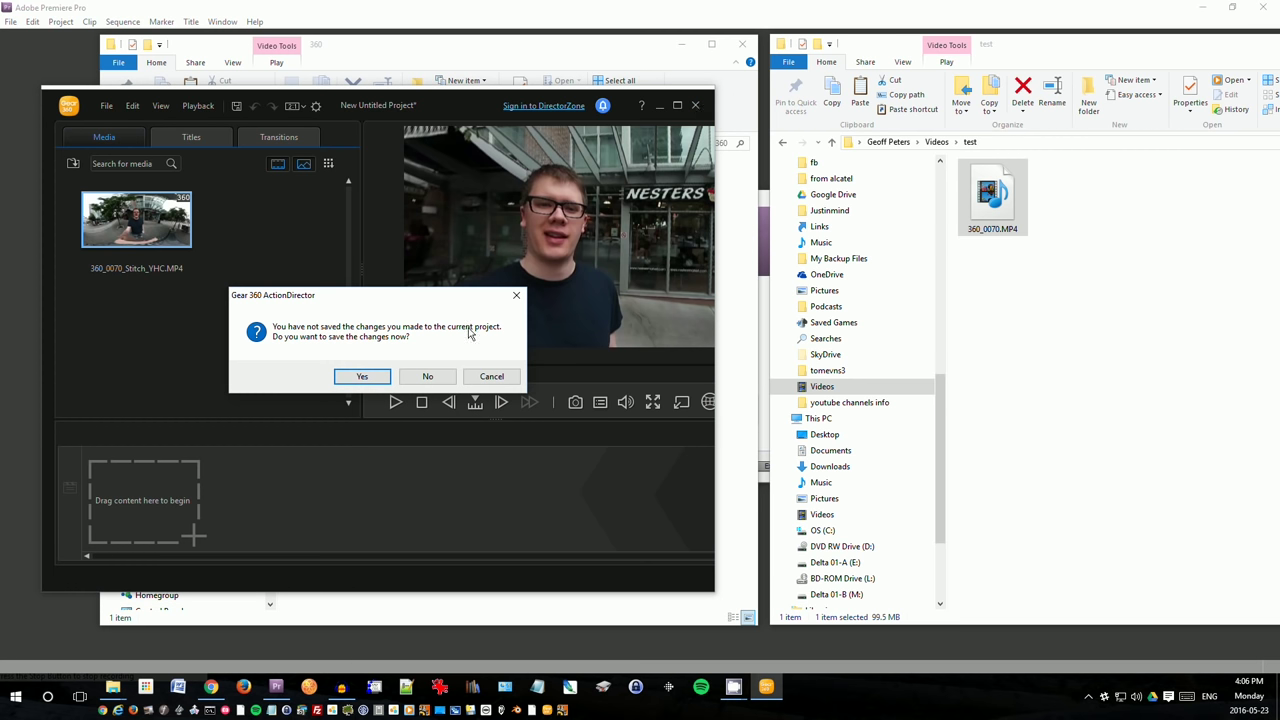
left_click(422, 377)
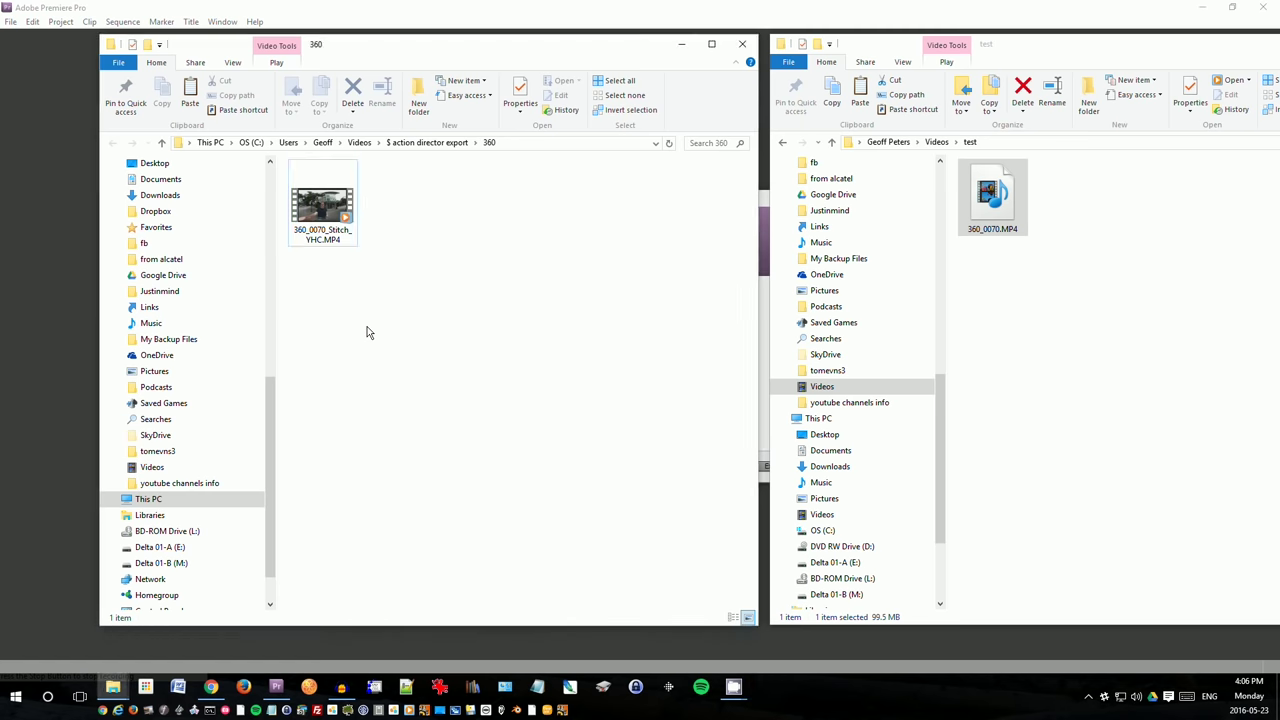
left_click(334, 214)
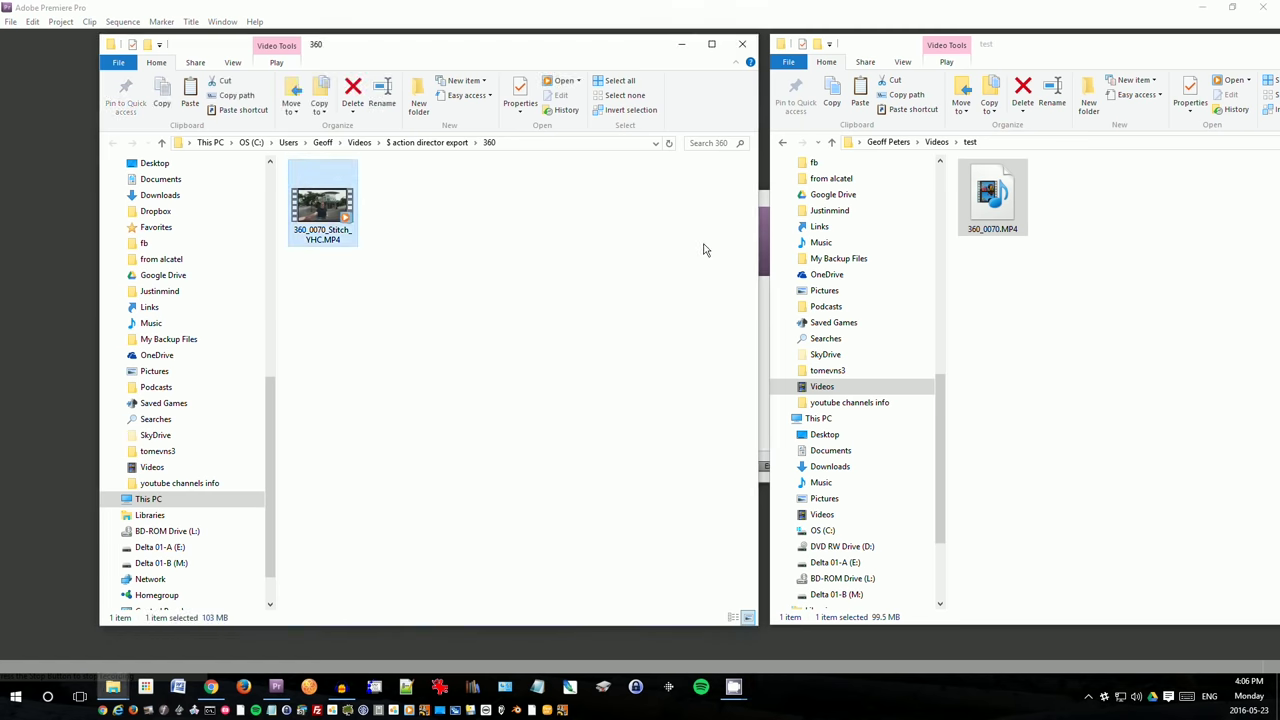
left_click(358, 142)
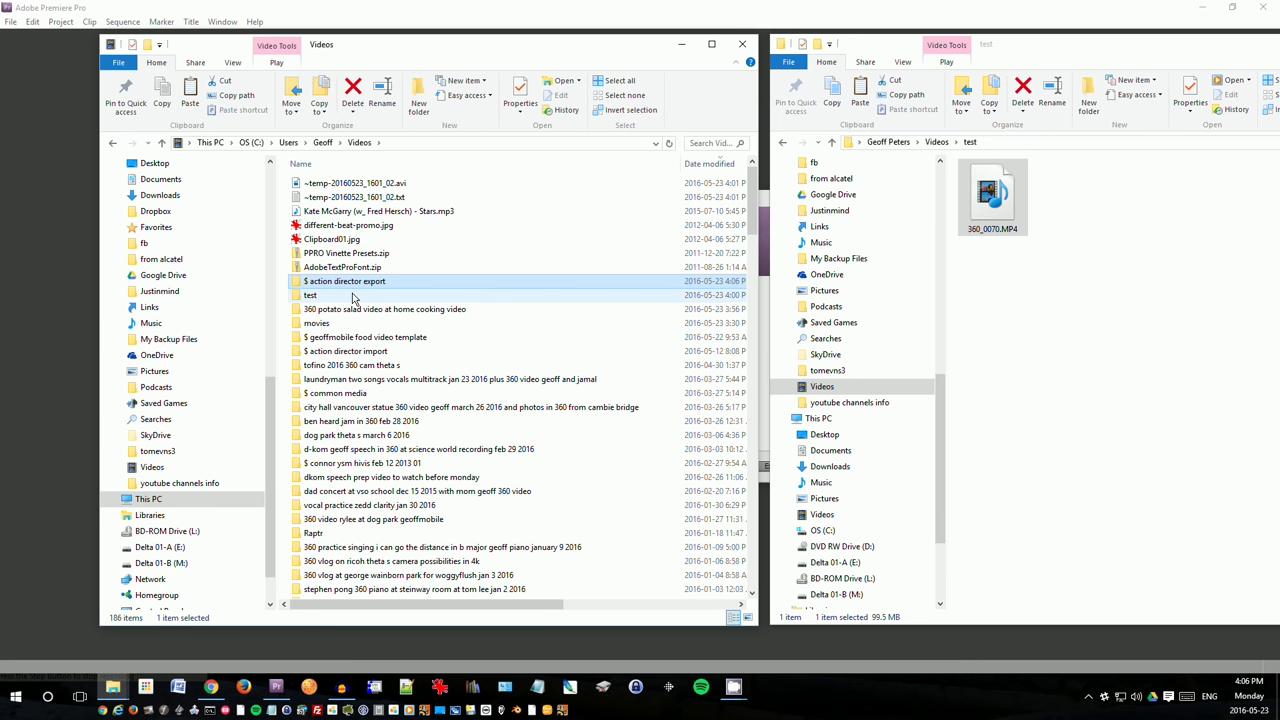
double_click(352, 297)
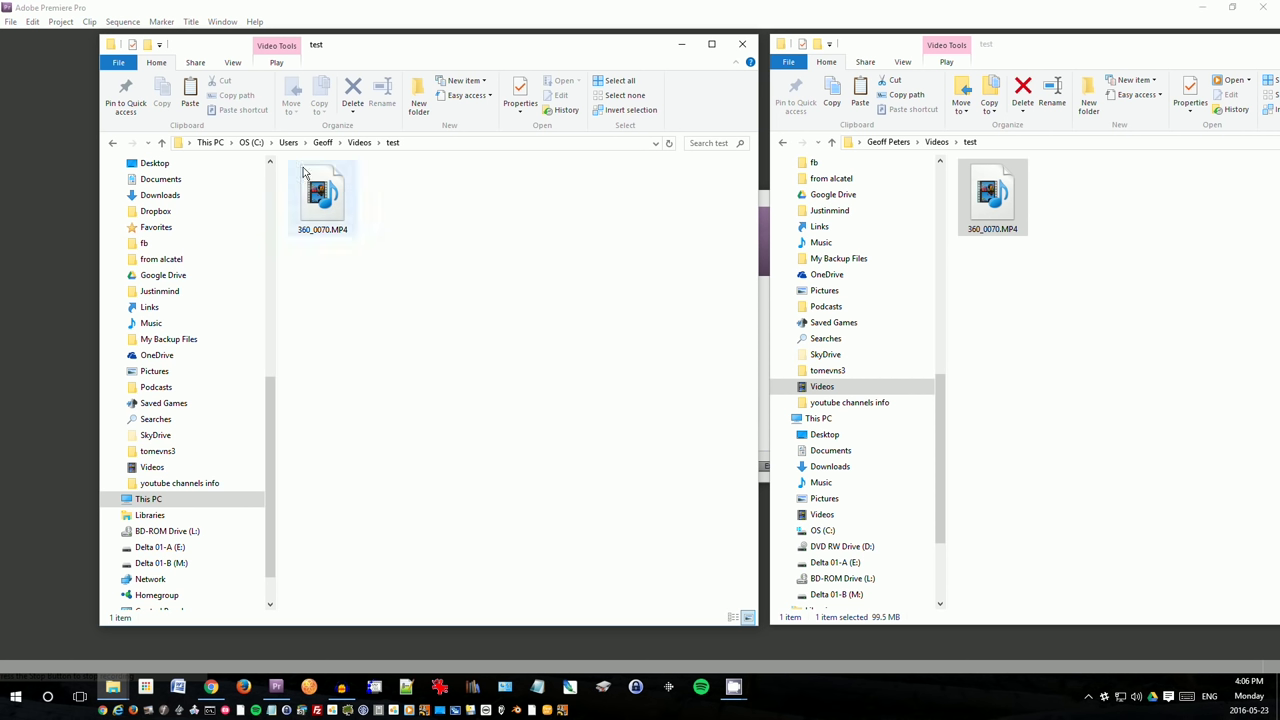
key("ctrl+v")
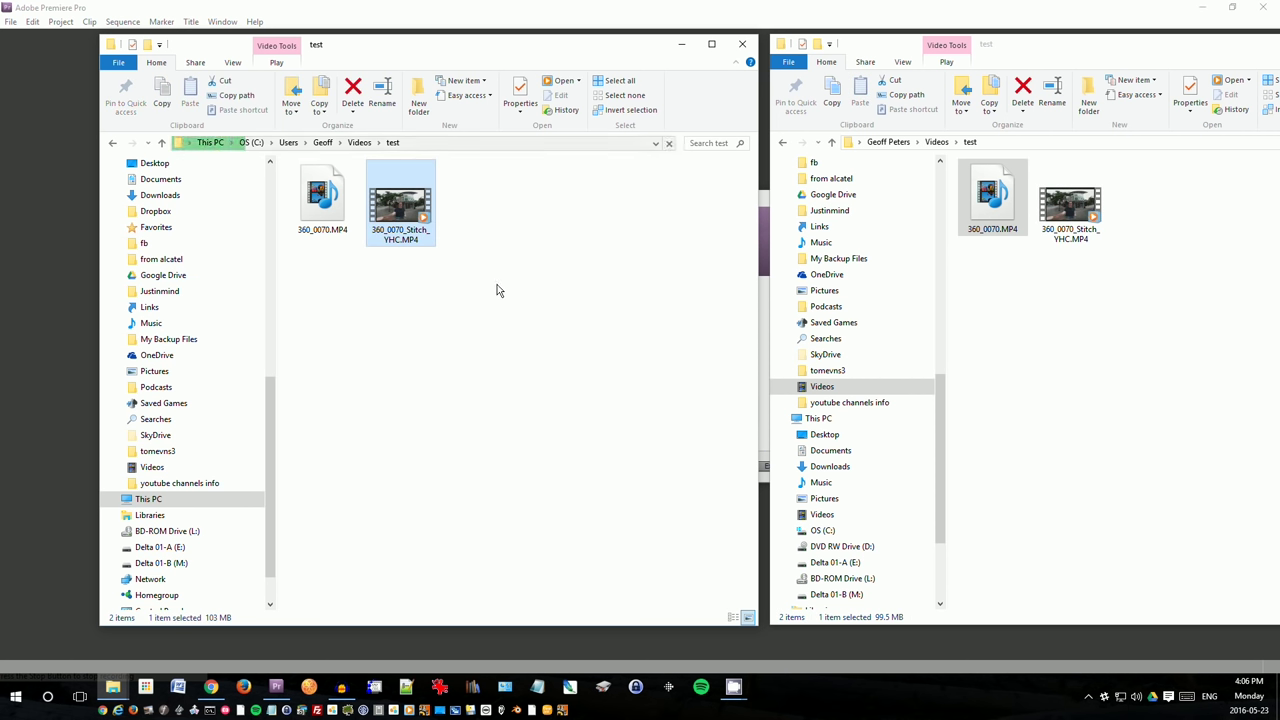
left_click_drag(448, 46, 955, 63)
left_click(510, 390)
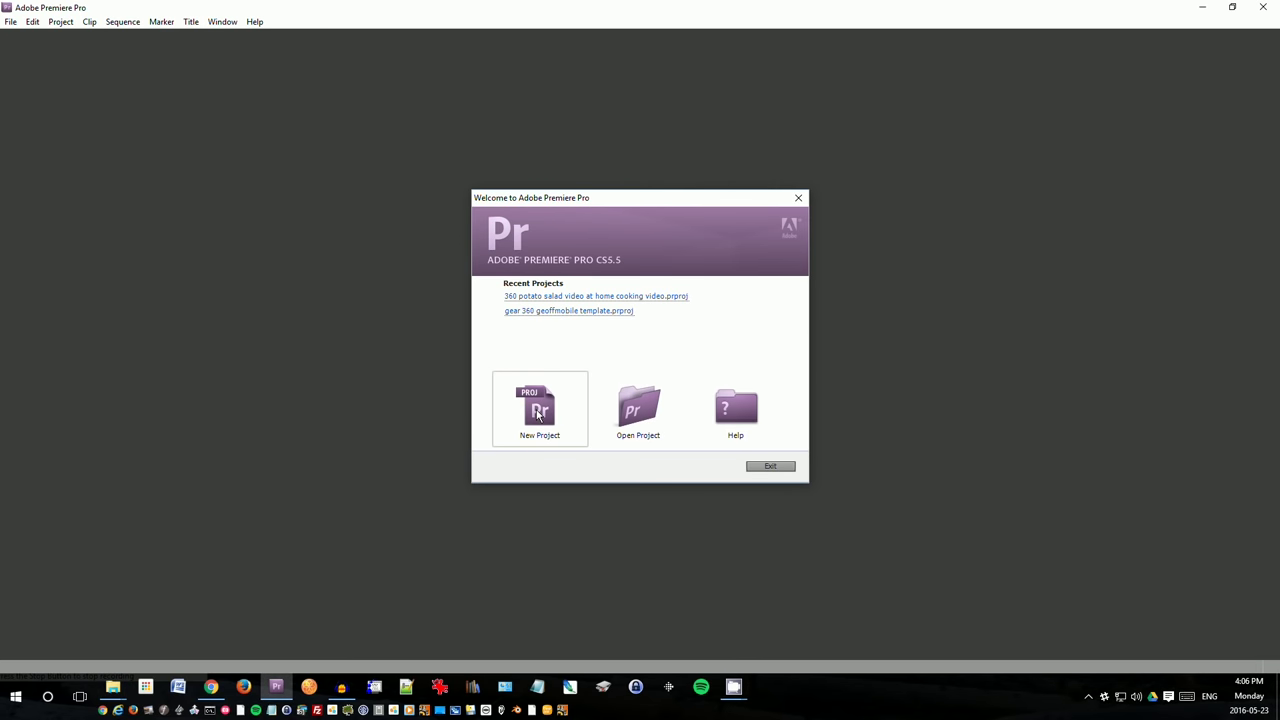
- Create a new Premiere project named 'test' saved in the Videos\test folder
left_click(538, 412)
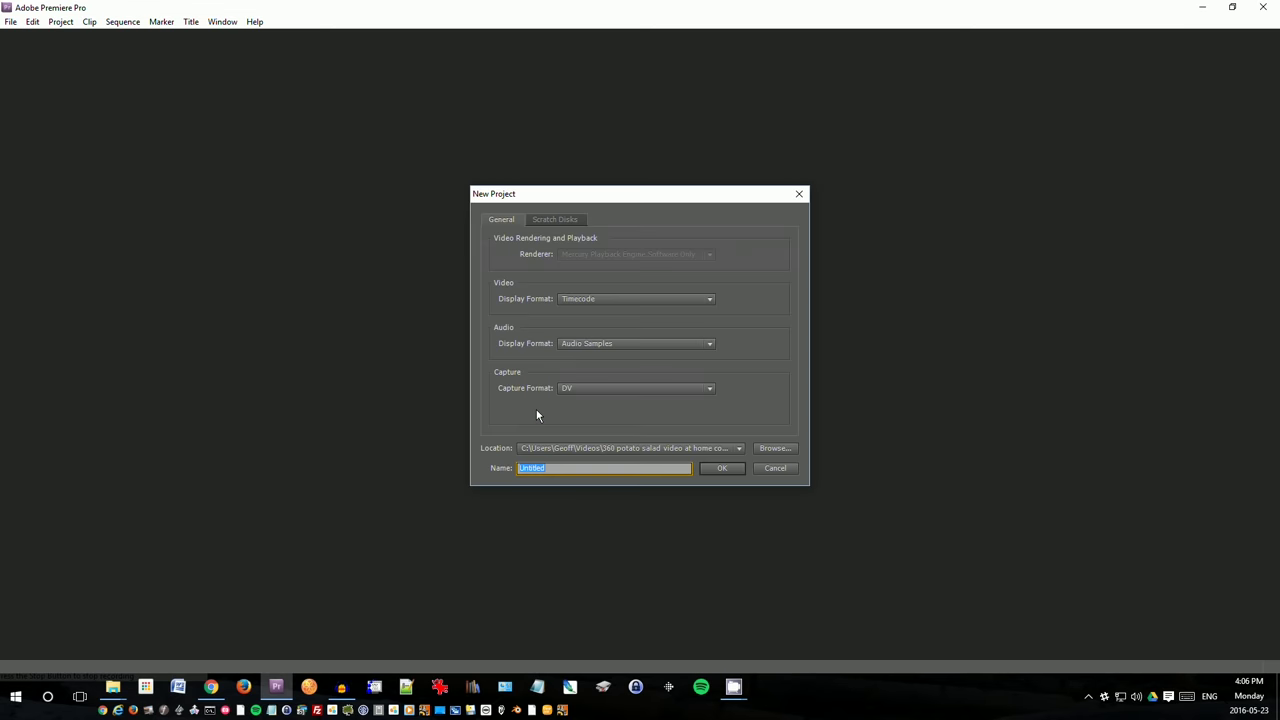
left_click(779, 448)
left_click(627, 234)
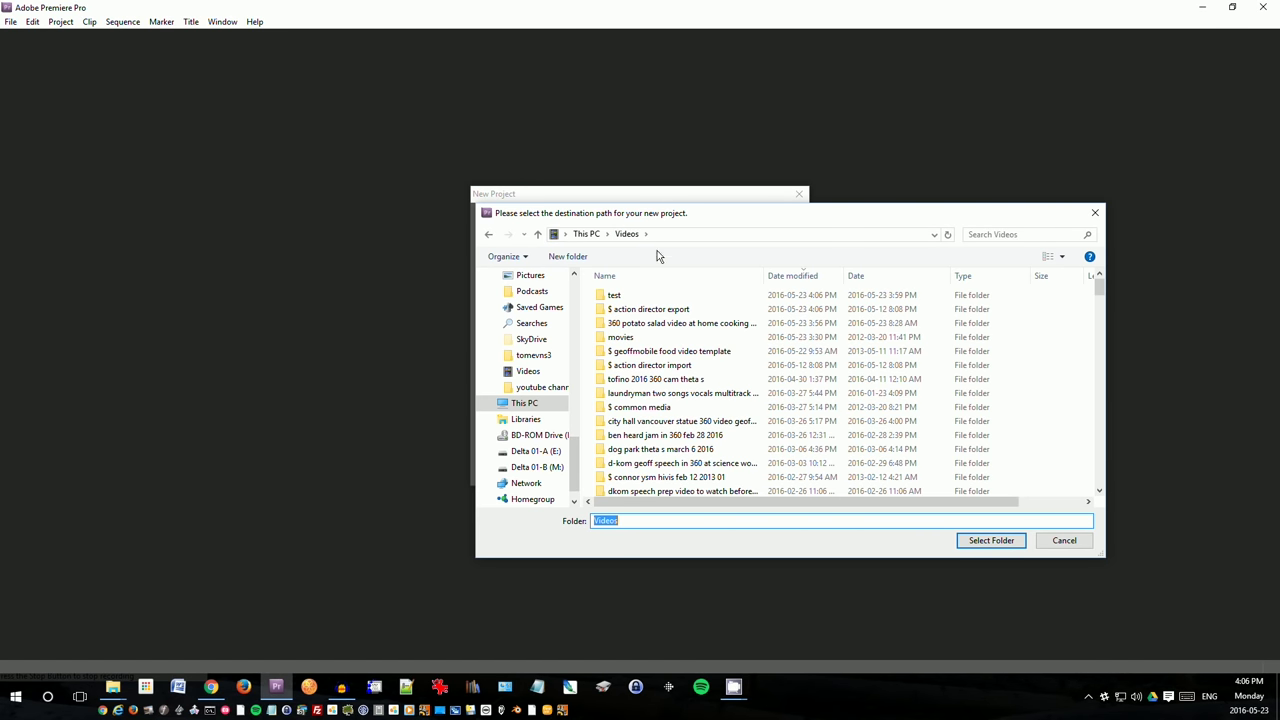
double_click(664, 295)
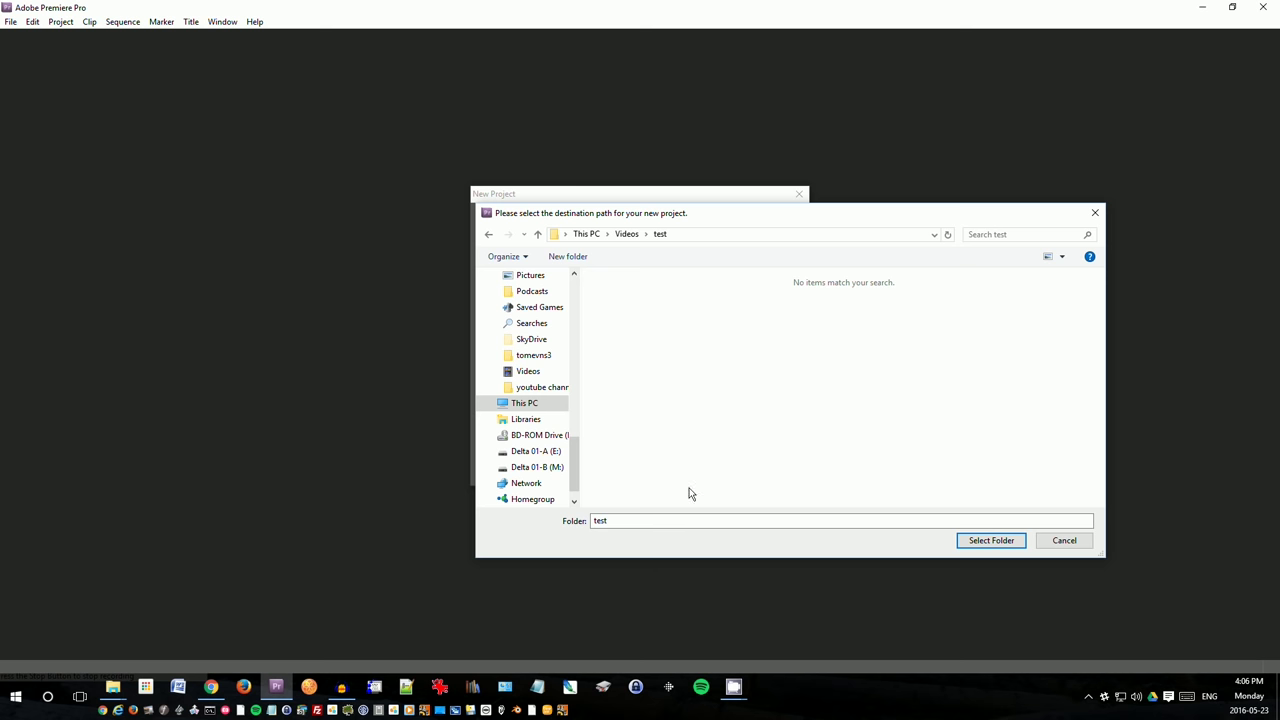
left_click(990, 540)
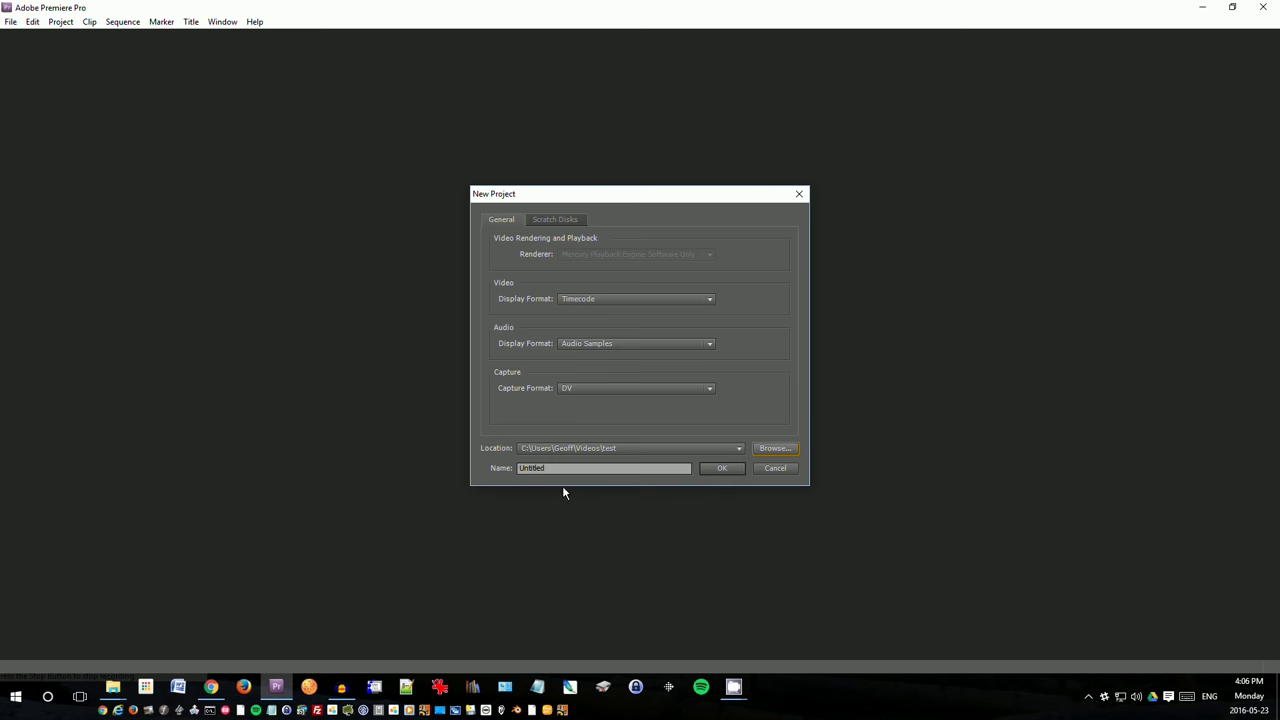
left_click_drag(600, 468, 457, 454)
type("trest")
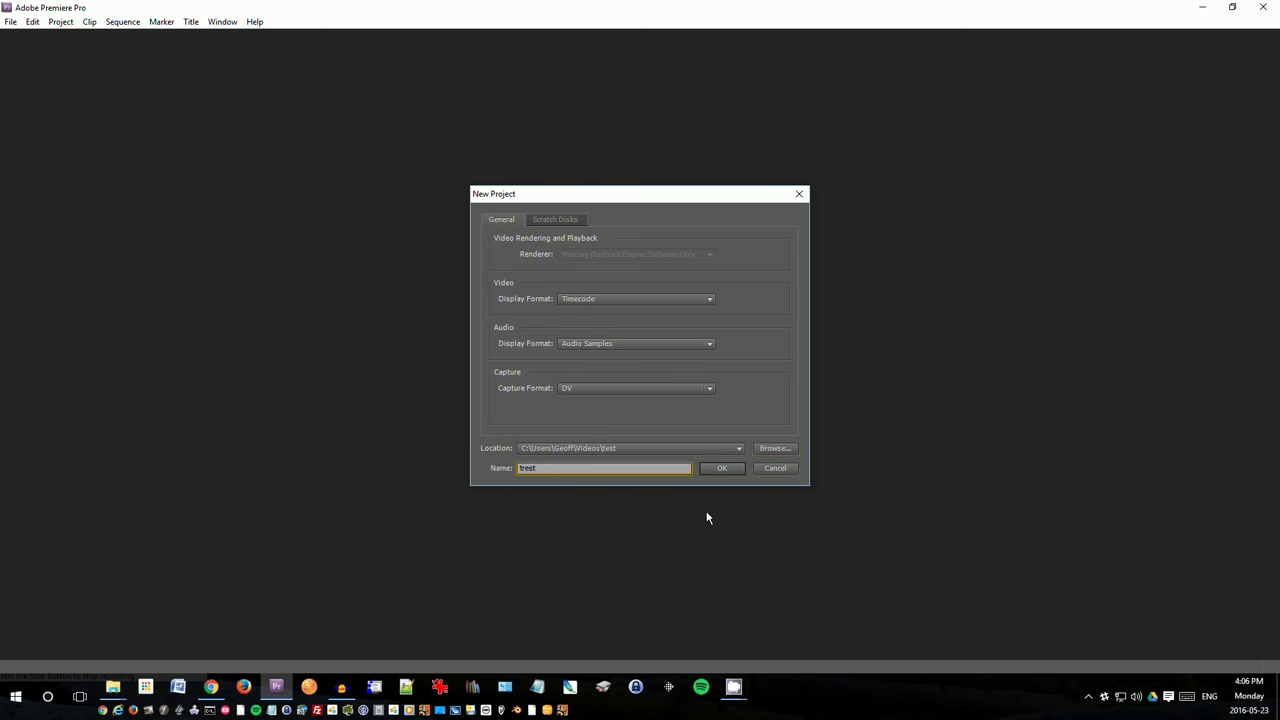
type("test")
left_click(709, 470)
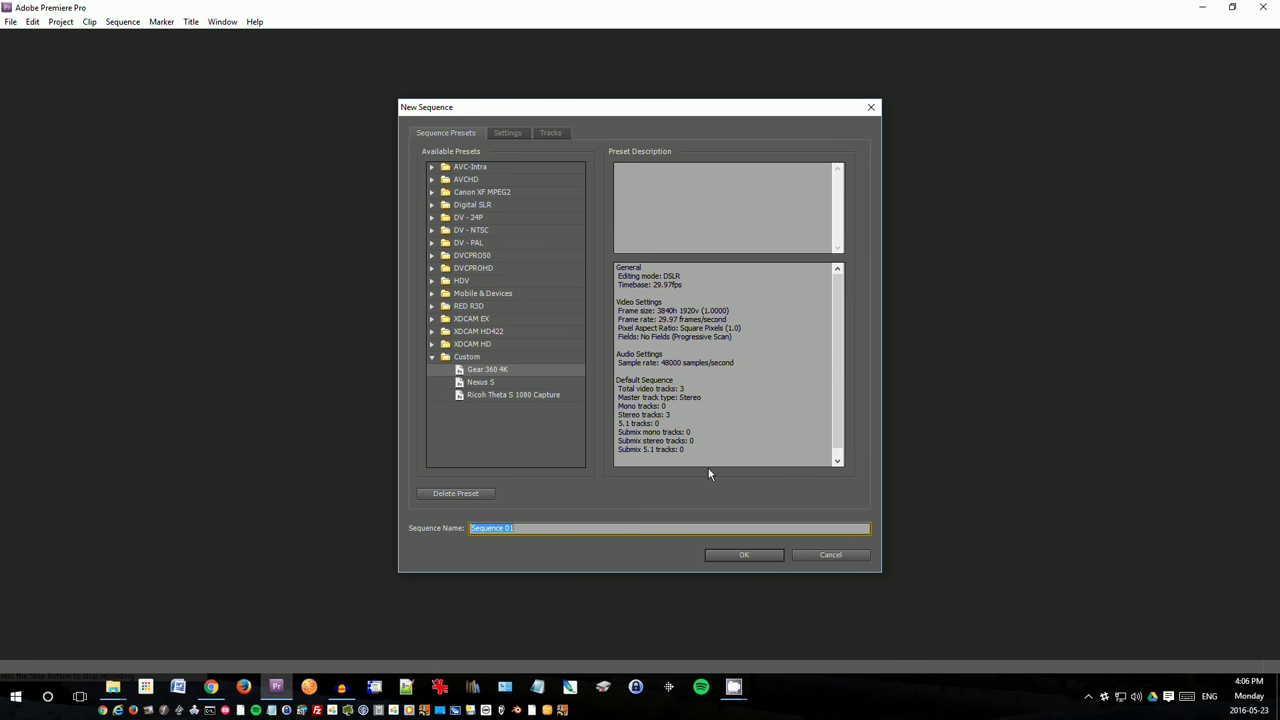
- Create a sequence named 'test' from the custom Gear 360 4K preset (3840×1920, 29.97 fps)
left_click(484, 369)
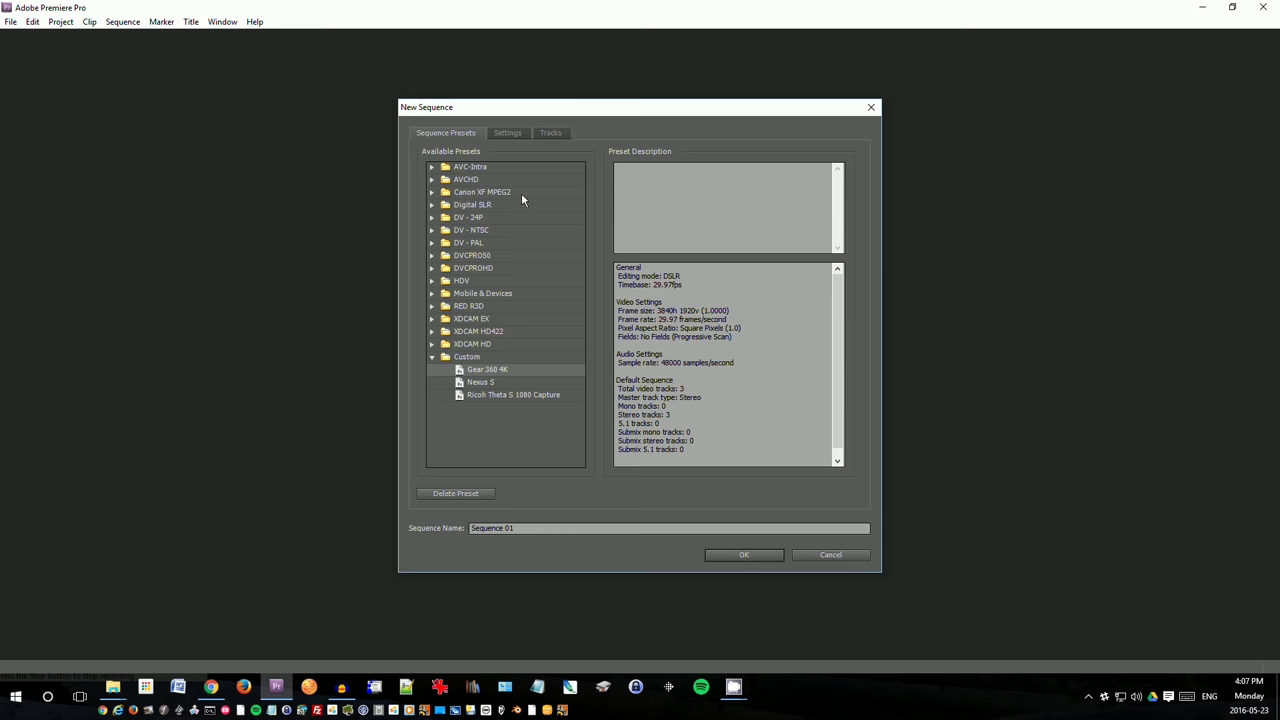
left_click(505, 134)
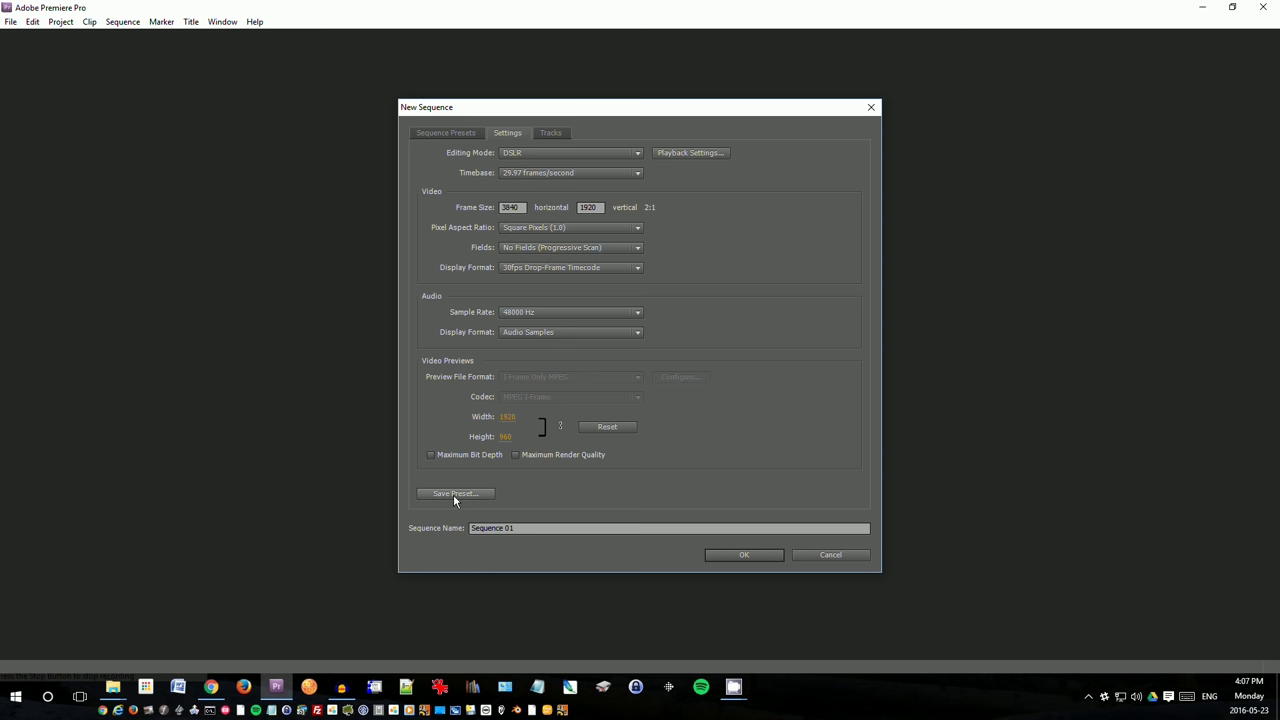
left_click(452, 134)
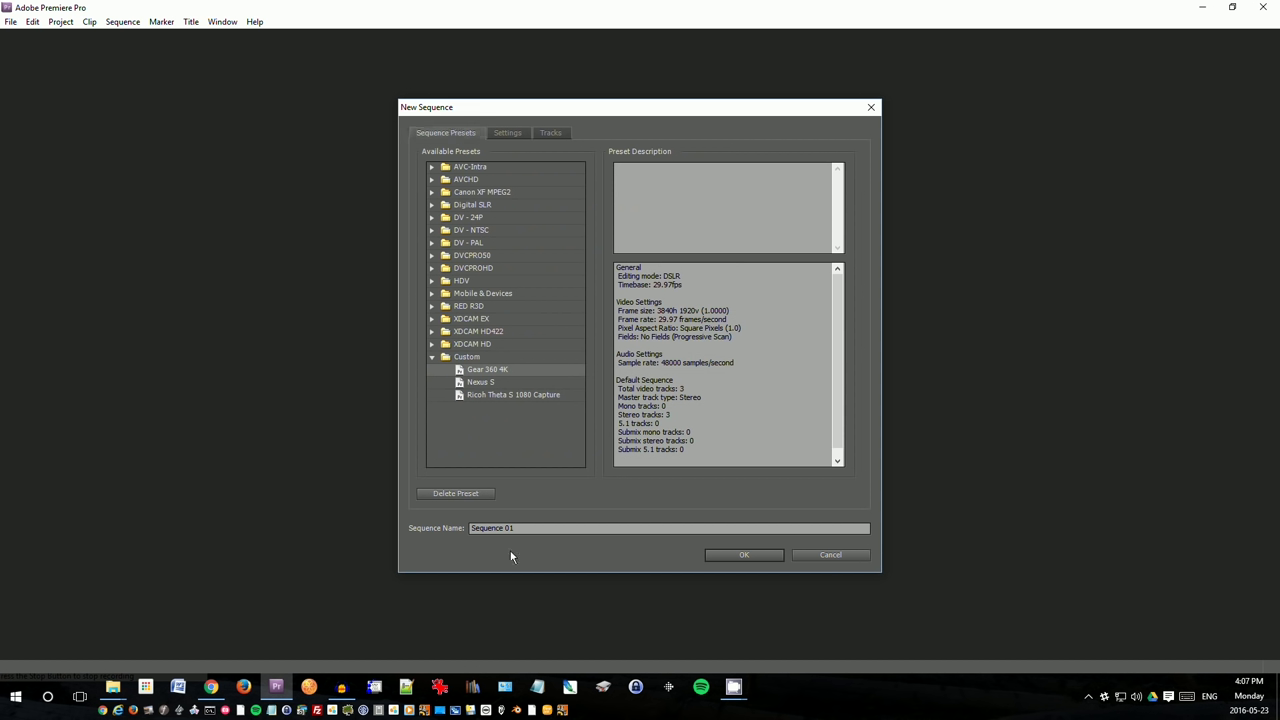
left_click_drag(533, 529, 411, 528)
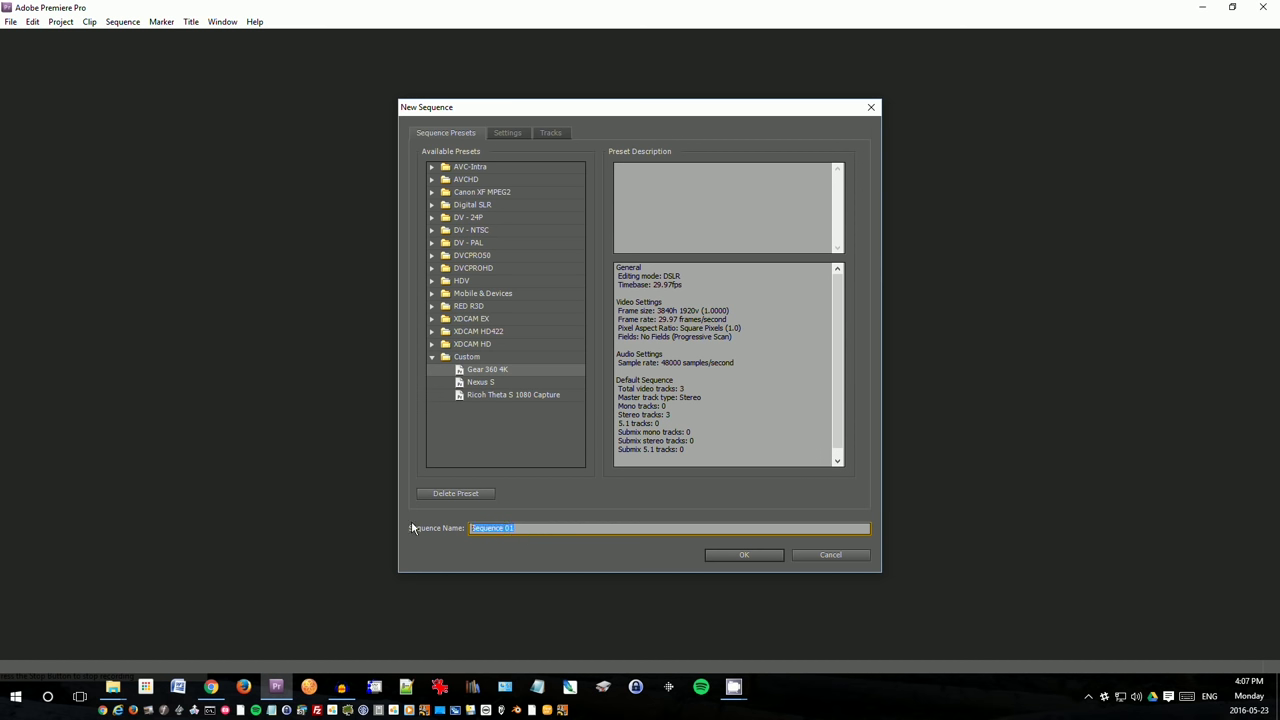
type("test")
left_click(740, 556)
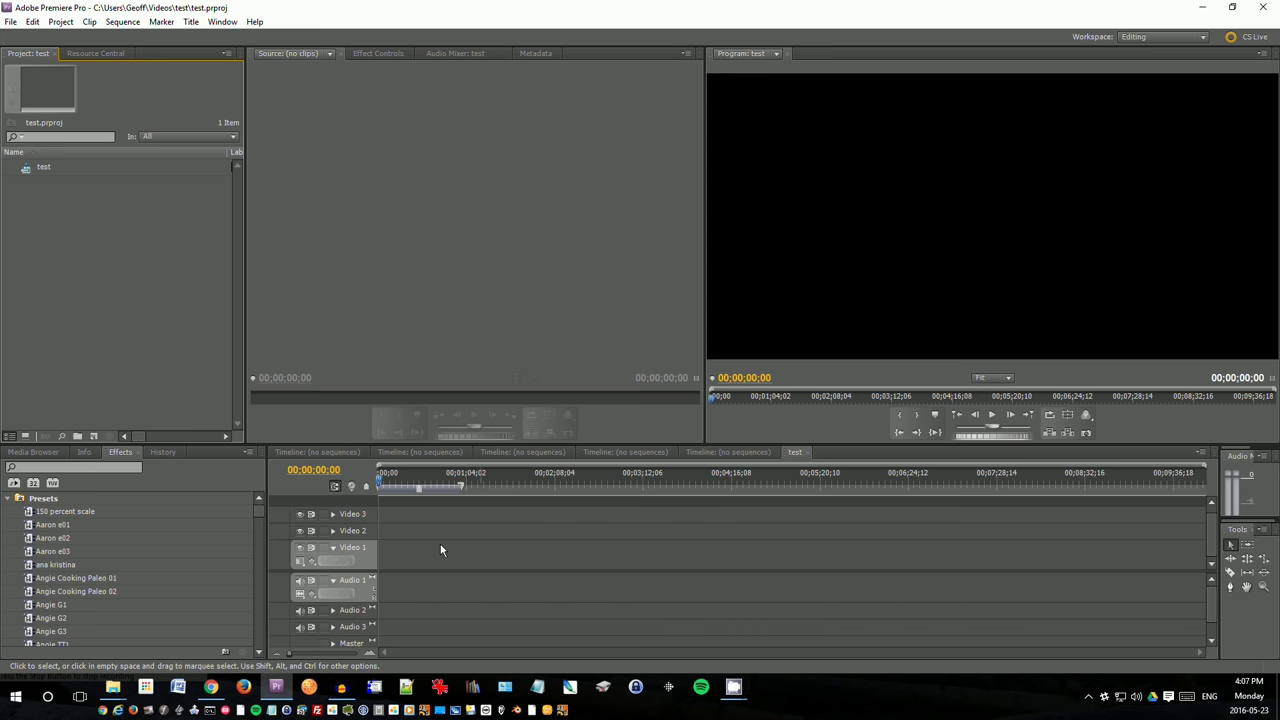
- Import 360_0070_Stitch_YHC.MP4 from the test folder into the Project panel and open it in the Source monitor
left_click(114, 688)
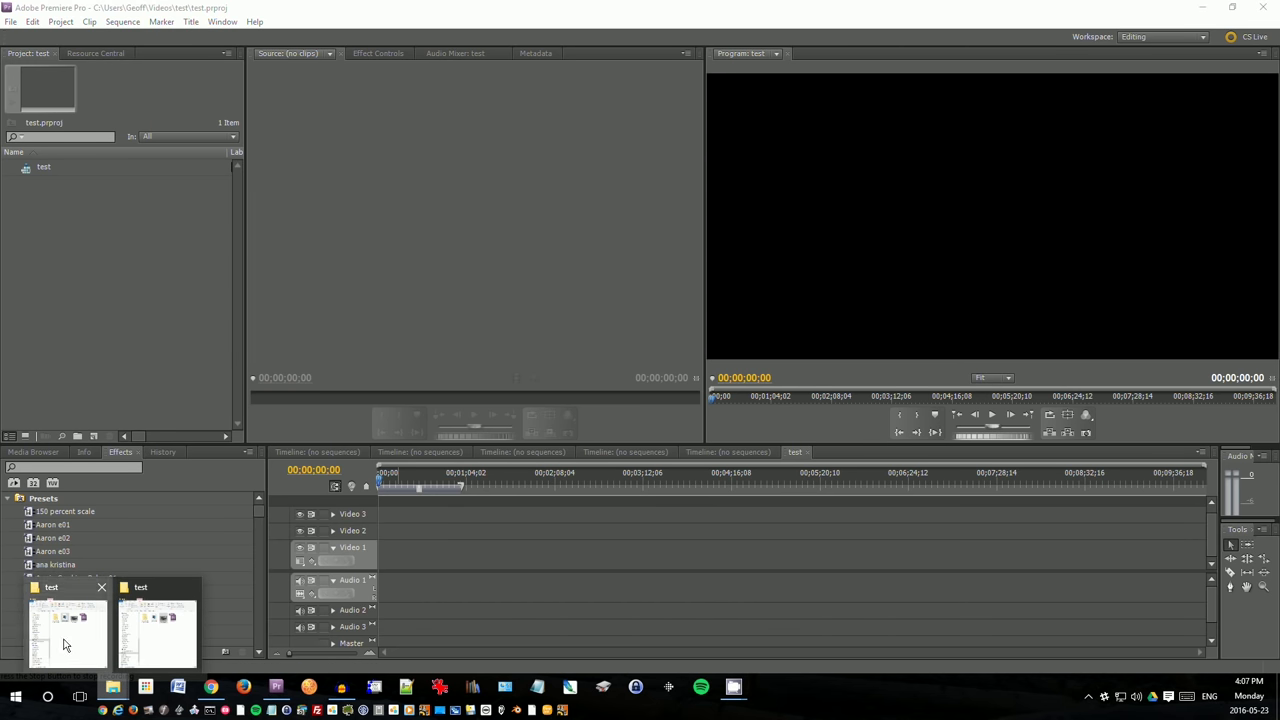
left_click(68, 625)
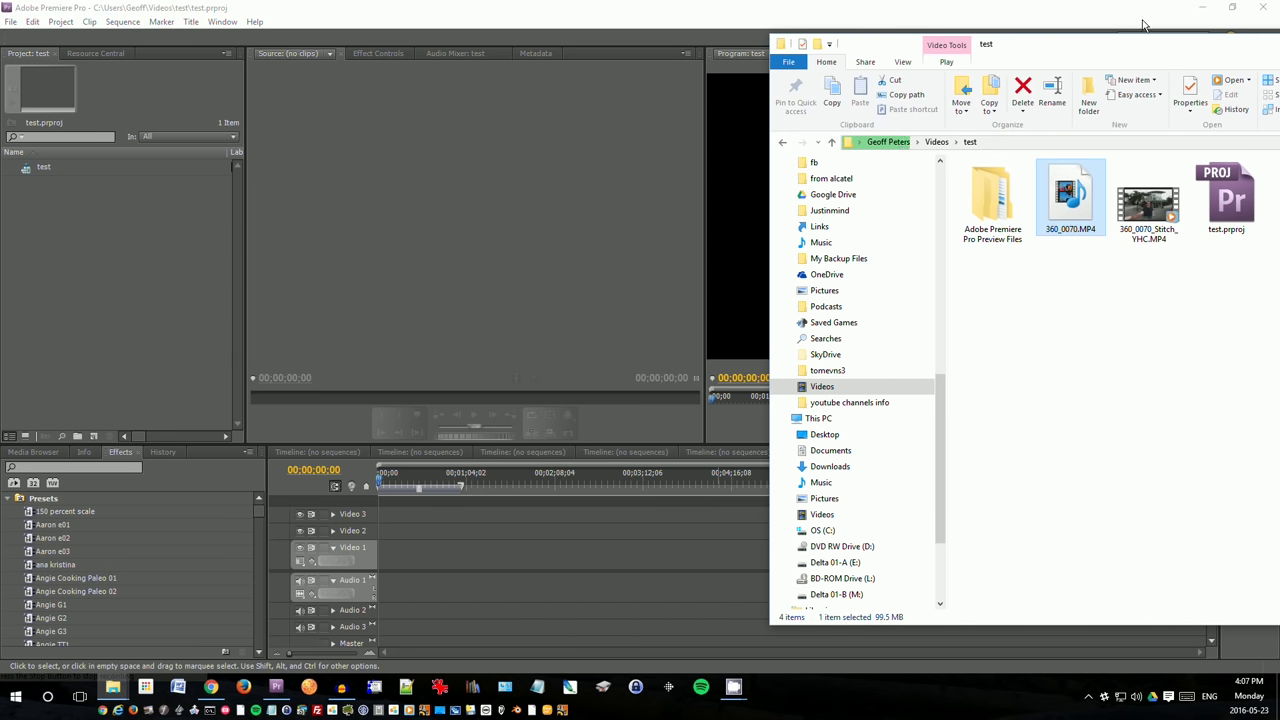
left_click_drag(1123, 41, 793, 4)
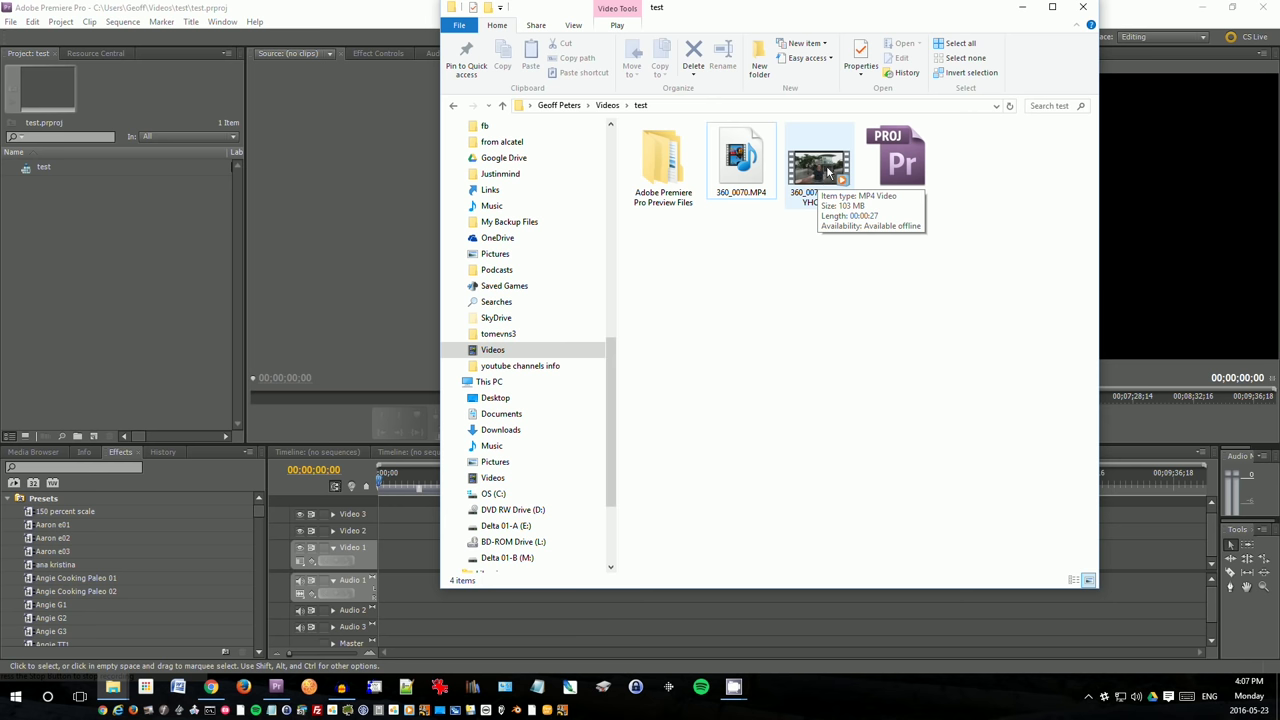
left_click_drag(818, 180, 132, 258)
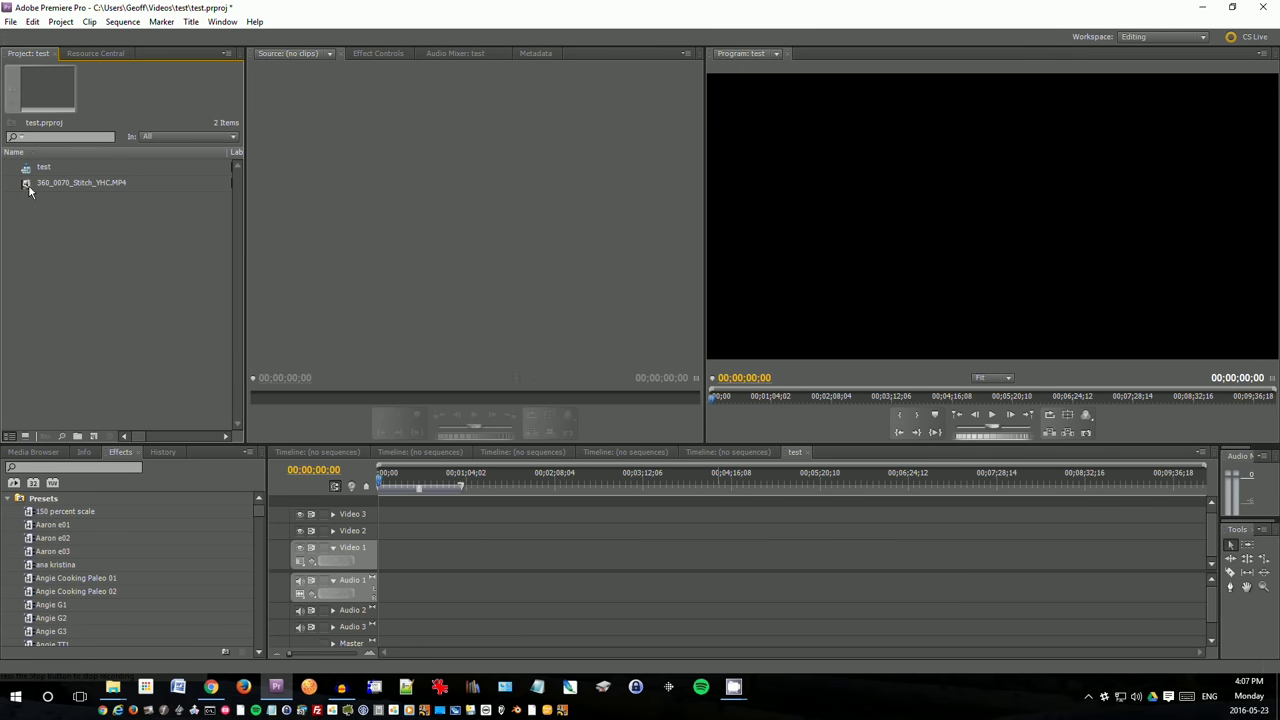
double_click(29, 187)
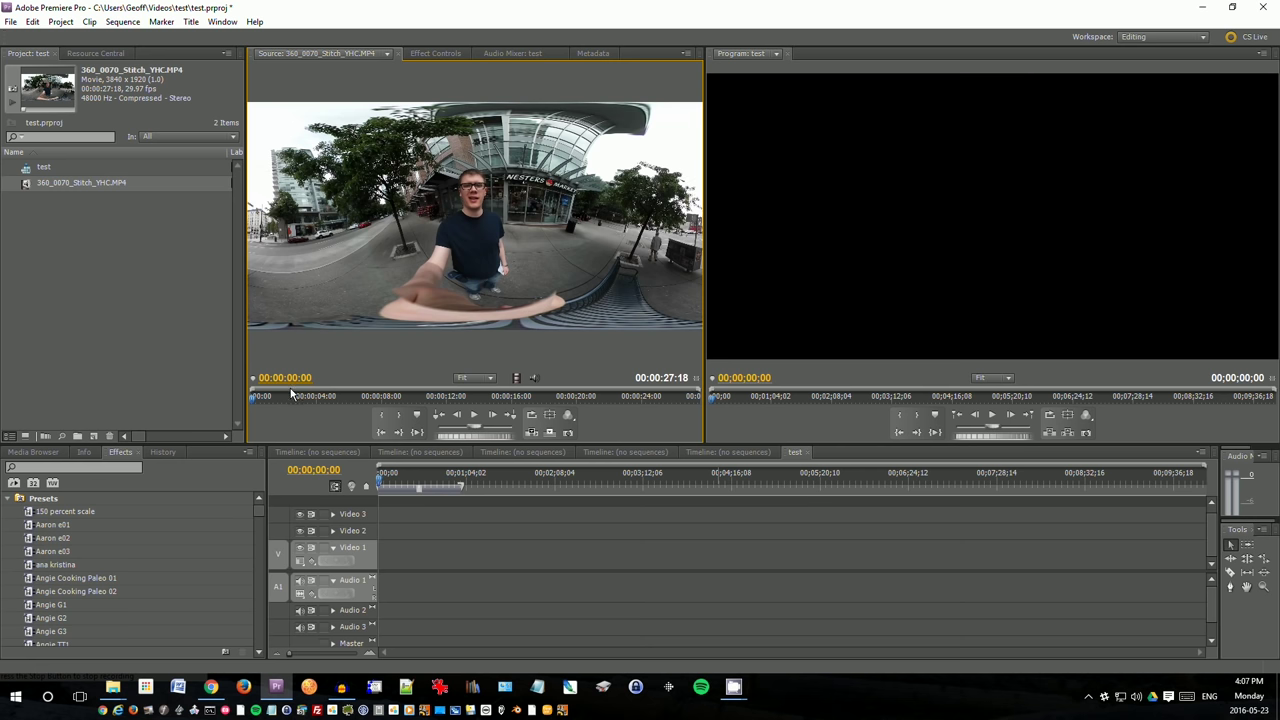
- Preview the stitched clip in the Source monitor and place it at the start of Video 1/Audio 1
left_click_drag(325, 406, 362, 400)
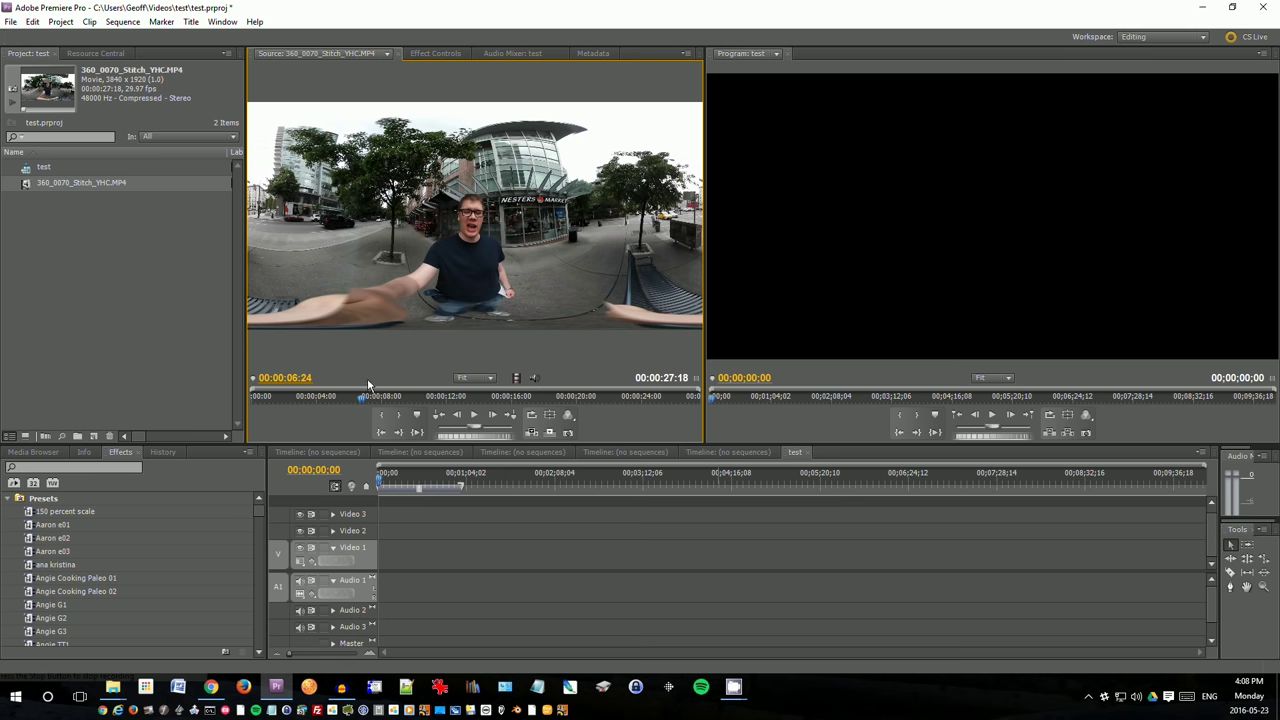
left_click(437, 398)
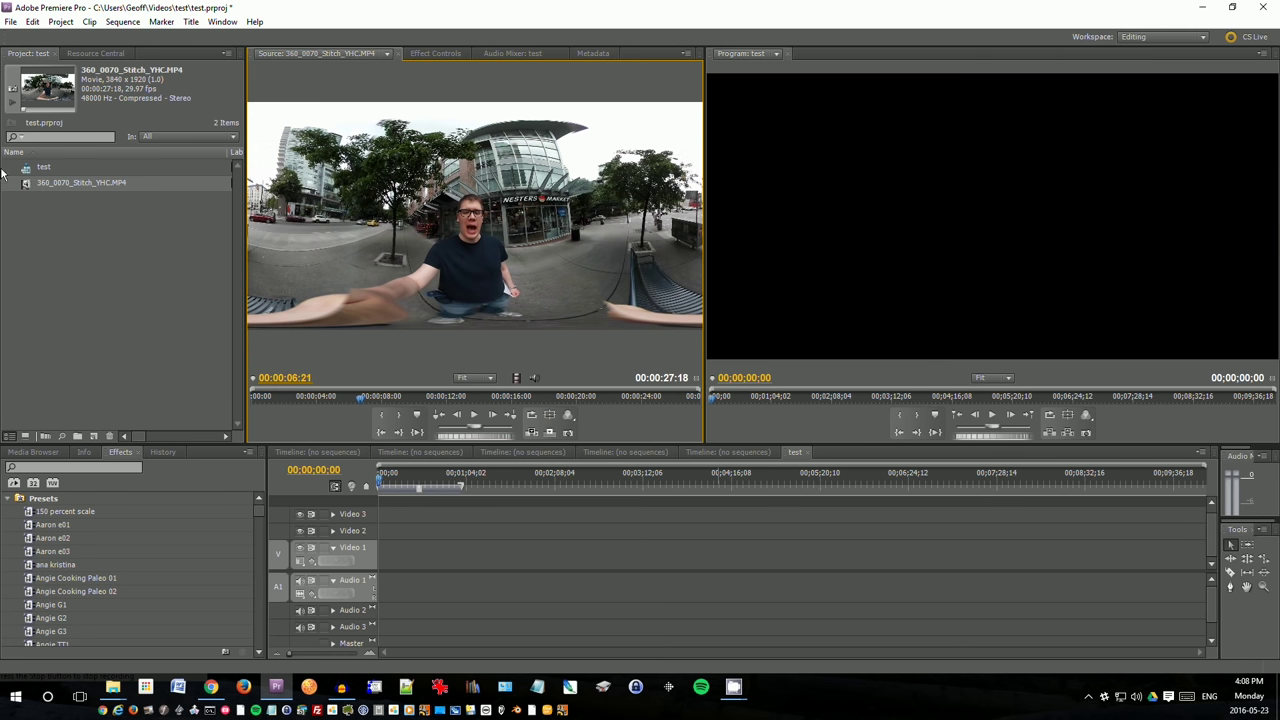
left_click_drag(475, 215, 365, 560)
- Split the clip at 00;00;17;11 and delete the part after the cut
left_click(390, 487)
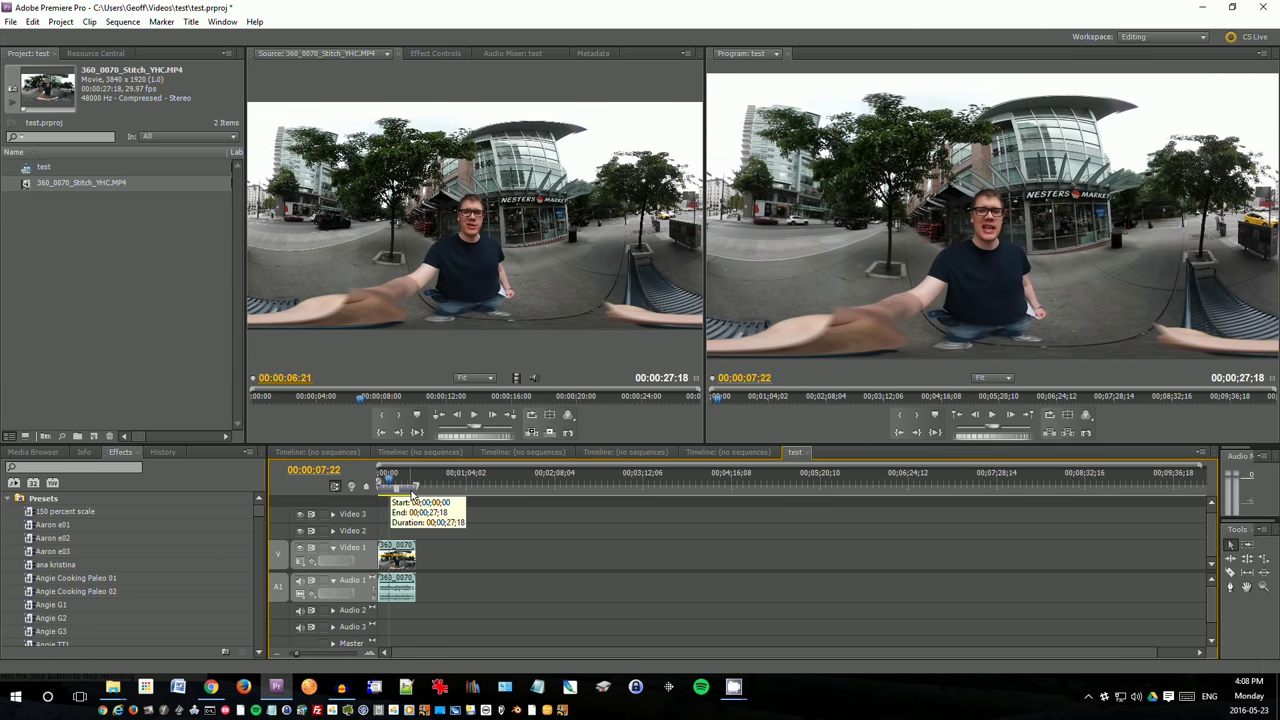
left_click(409, 487)
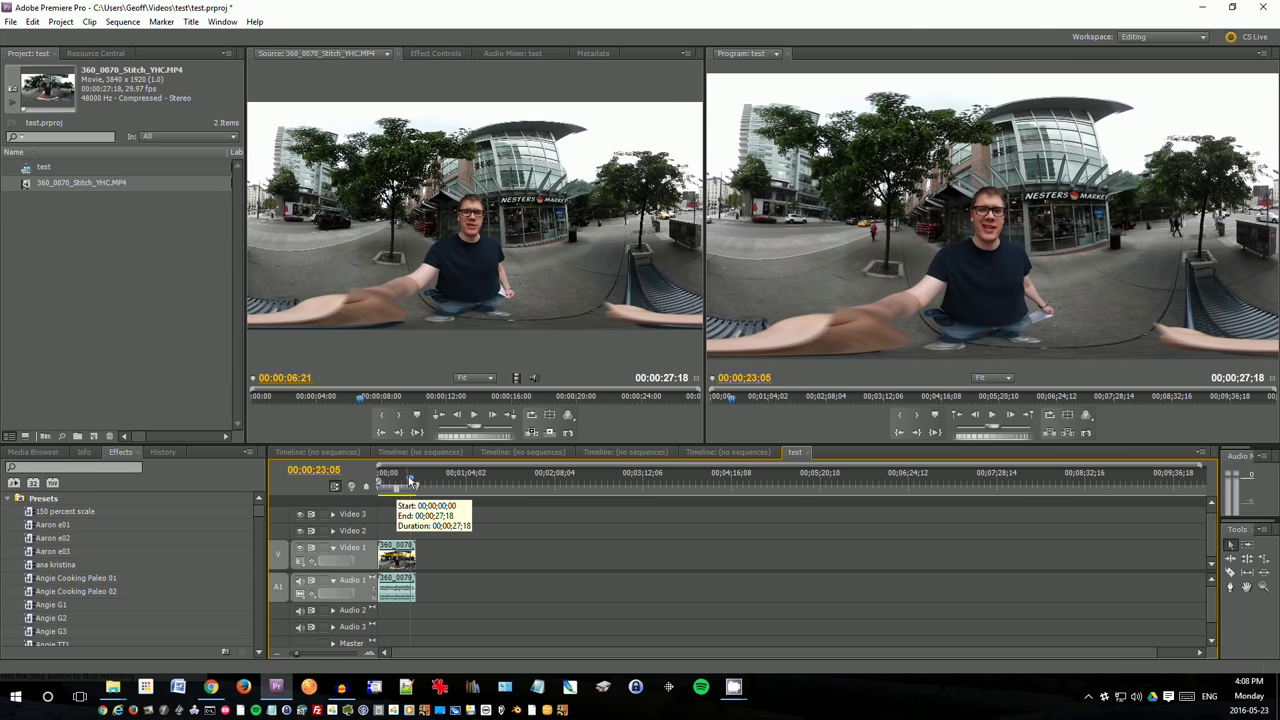
left_click(402, 484)
key("equal")
key("equal")
key("equal")
key("equal")
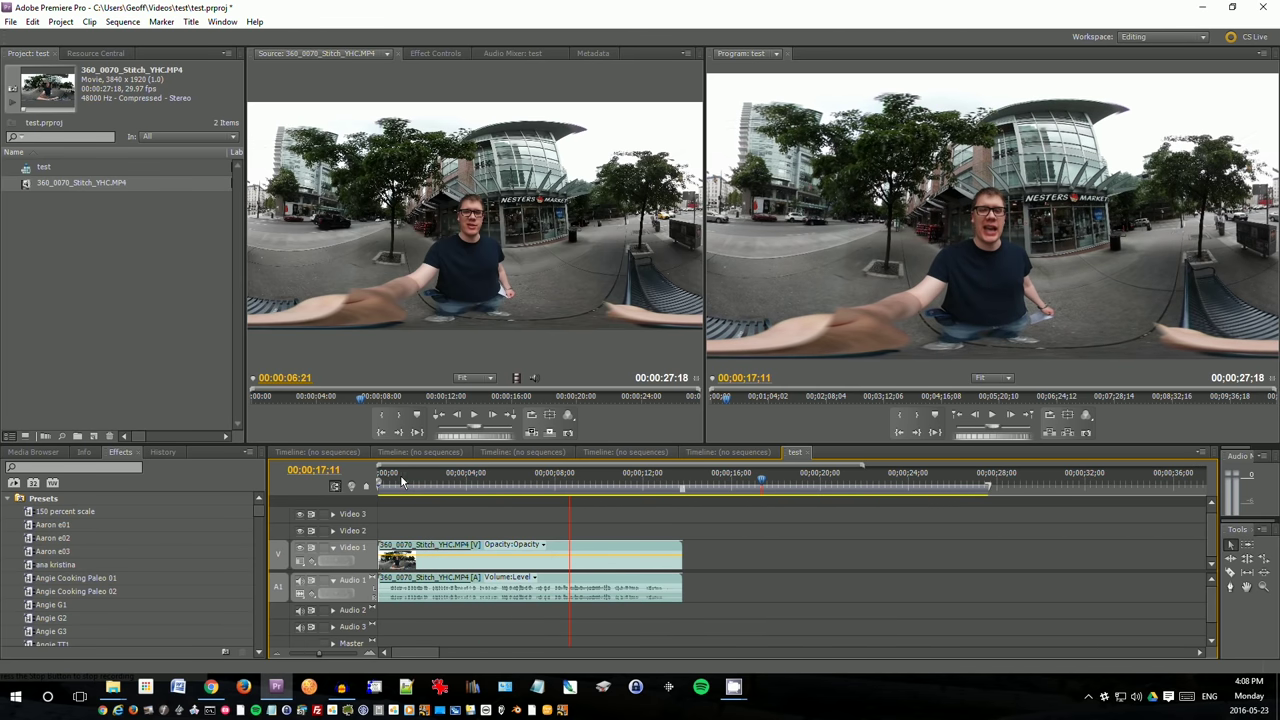
key("ctrl+k")
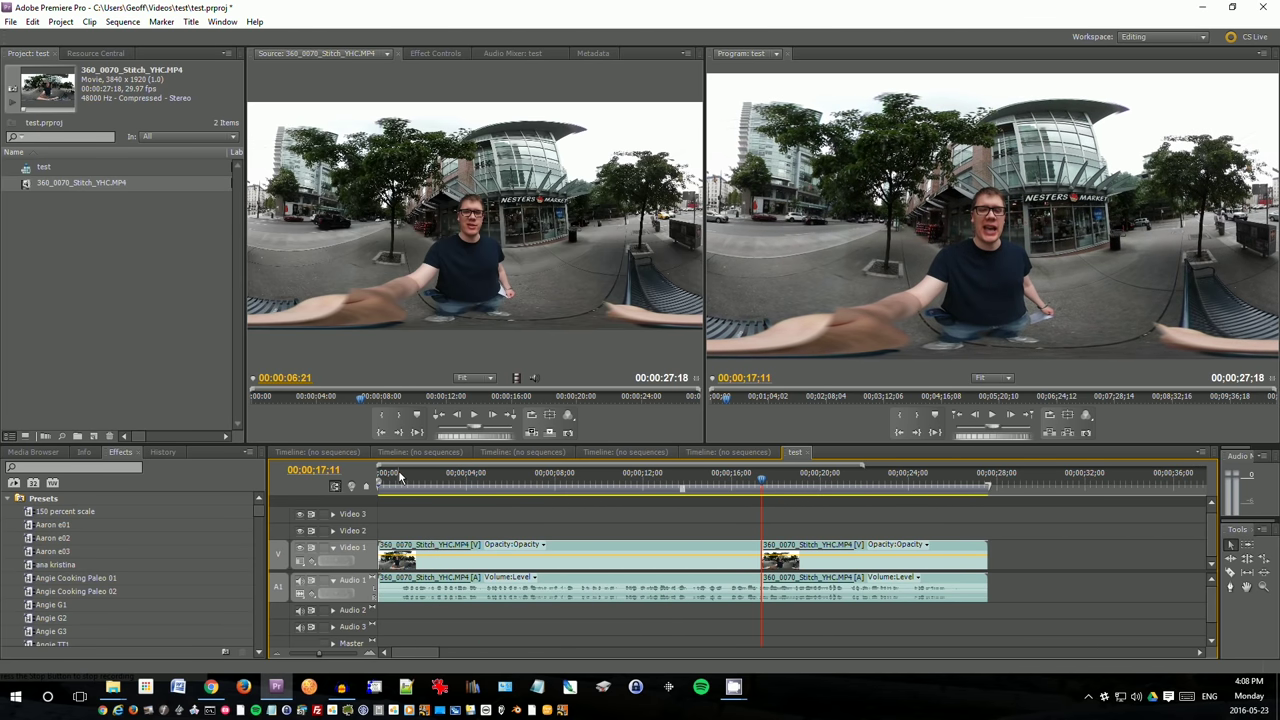
left_click(870, 548)
key("Delete")
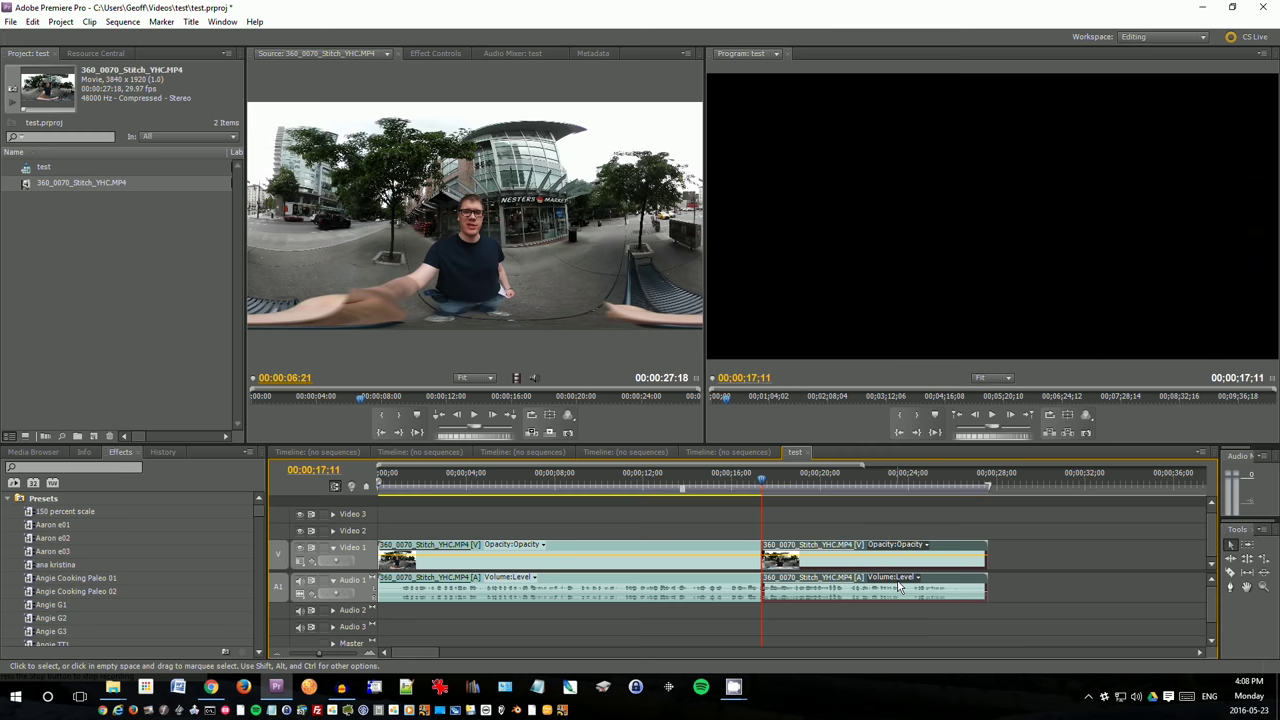
- Add a default cross dissolve and audio crossfade at the clip's end
key("ctrl+shift+d")
key("ctrl+d")
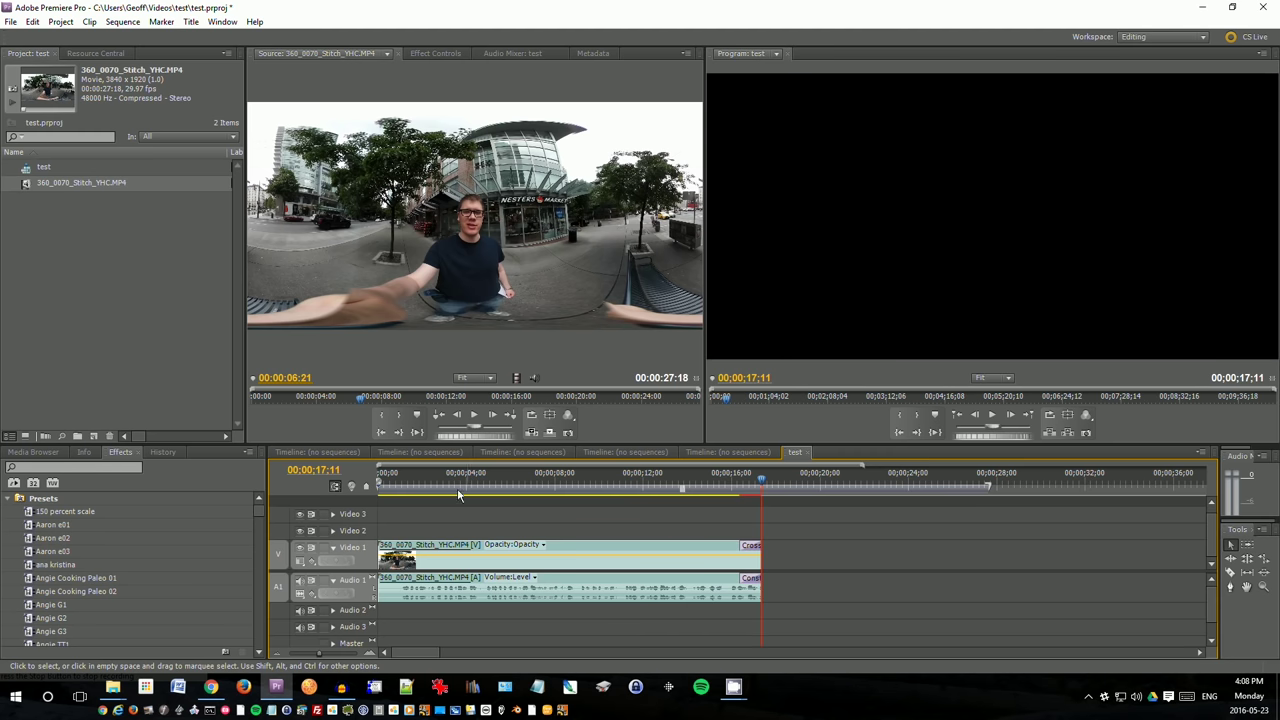
left_click(541, 477)
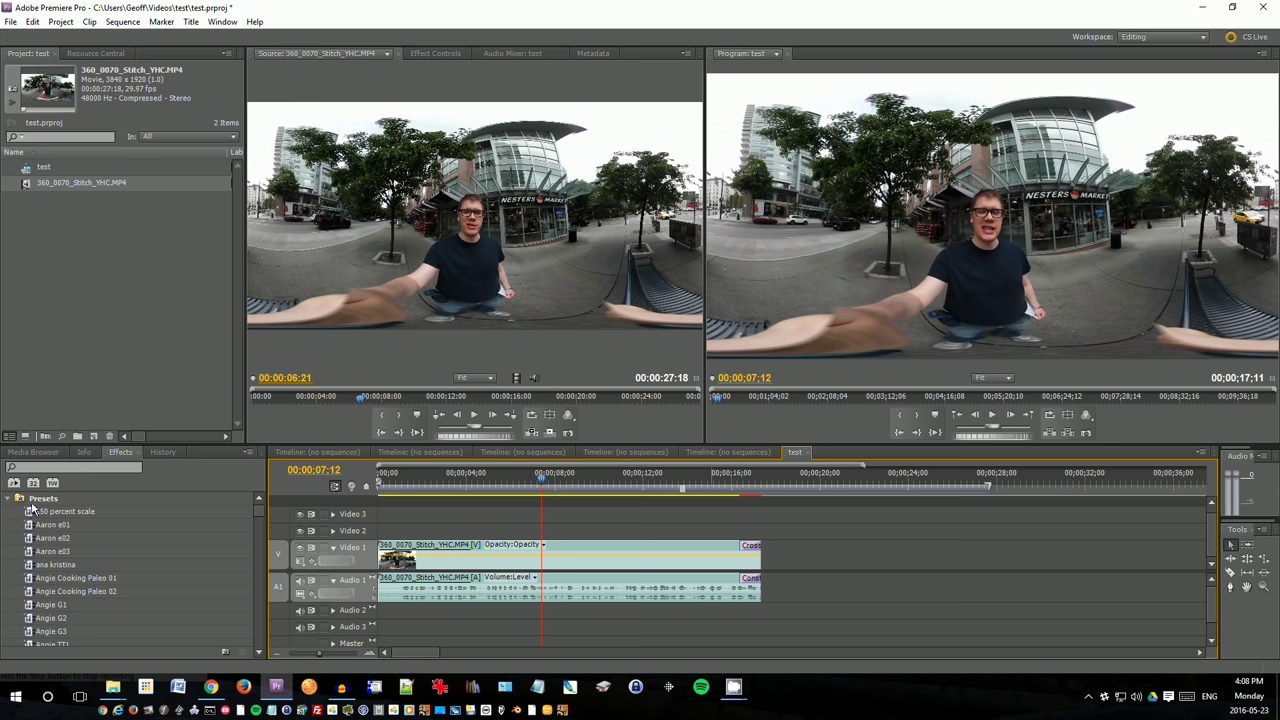
- Apply the Distort > Offset effect to the stitched clip
left_click(69, 469)
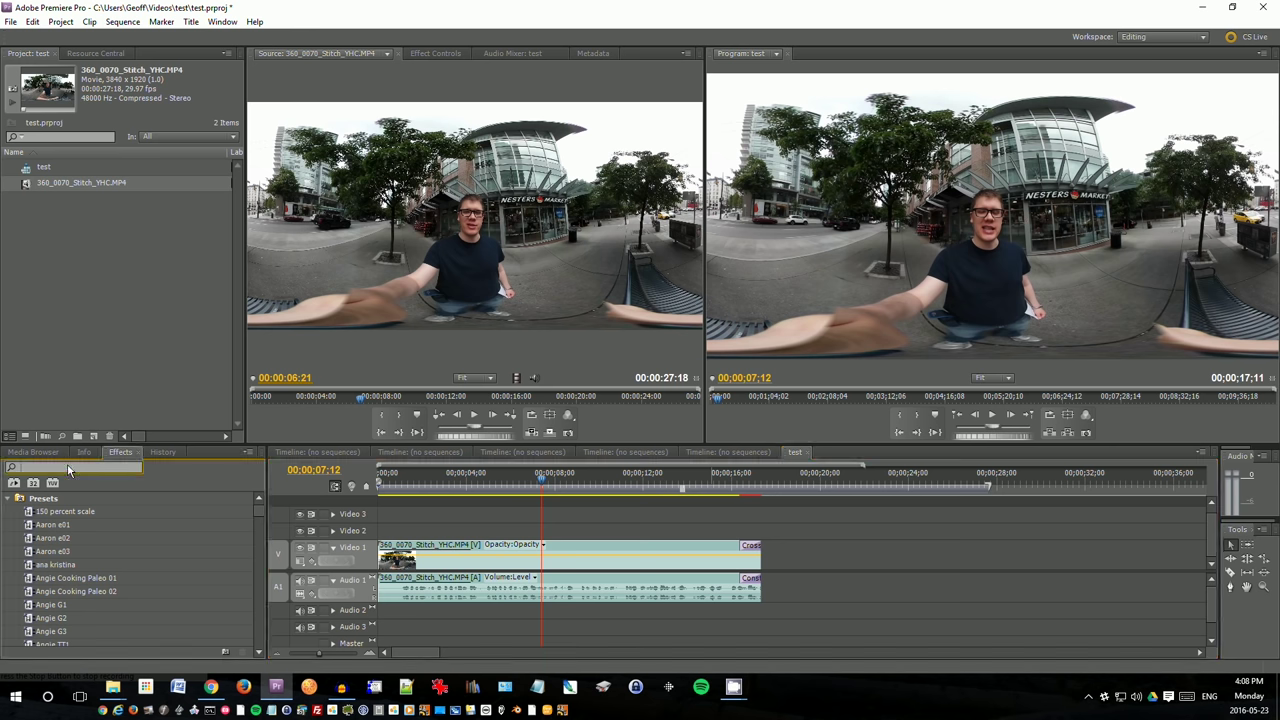
type("offset")
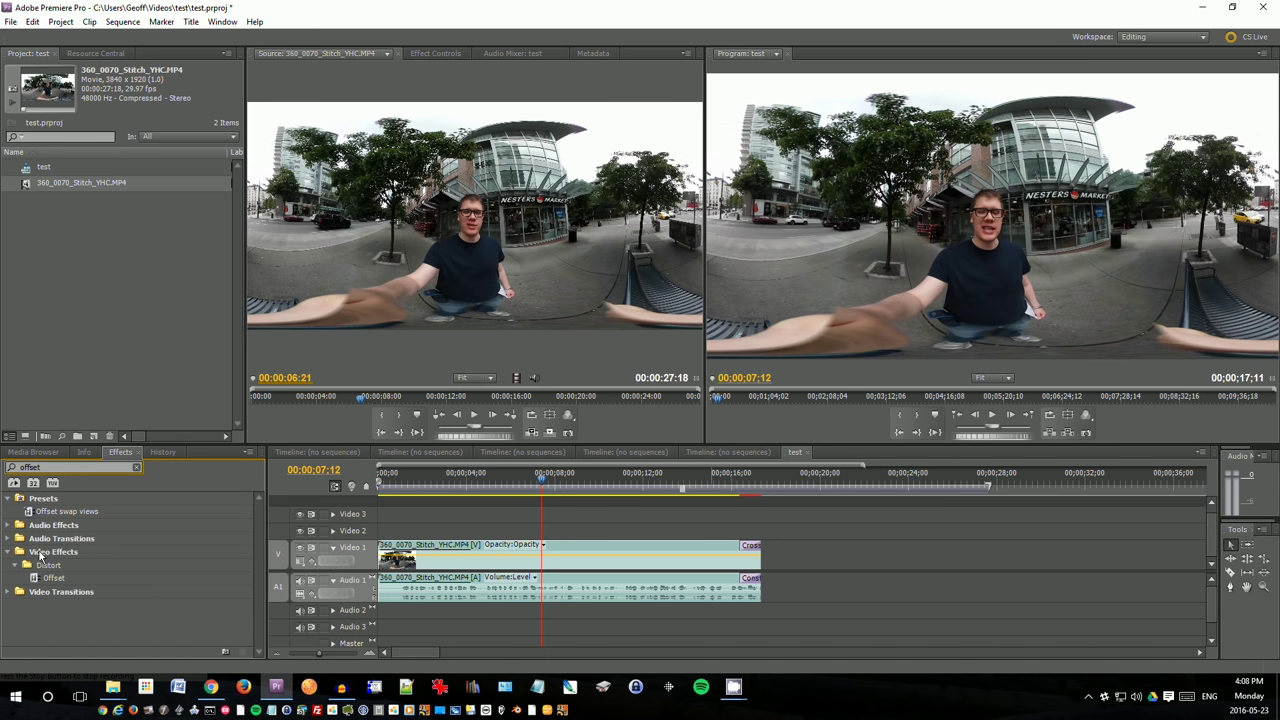
left_click_drag(37, 580, 578, 566)
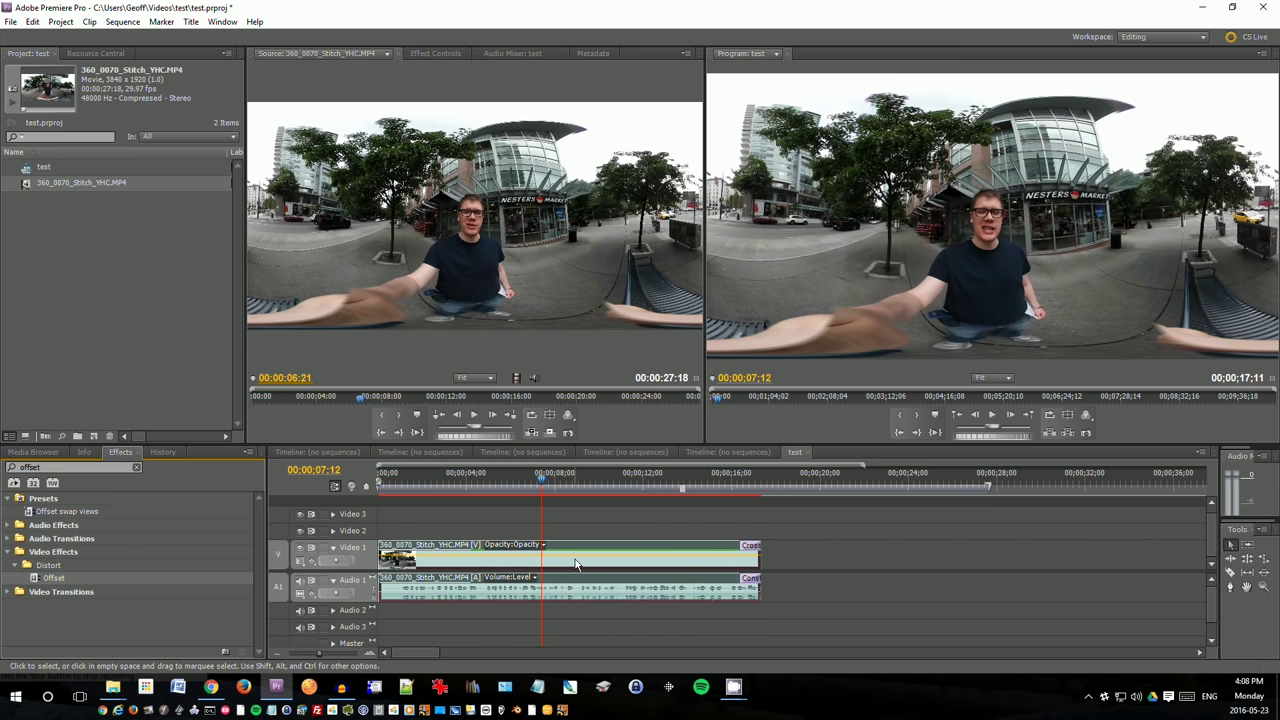
- Set Offset Shift Center to 4111.0, 960.0 to recentre the panorama, and save the project
left_click(435, 53)
left_click_drag(342, 160, 844, 146)
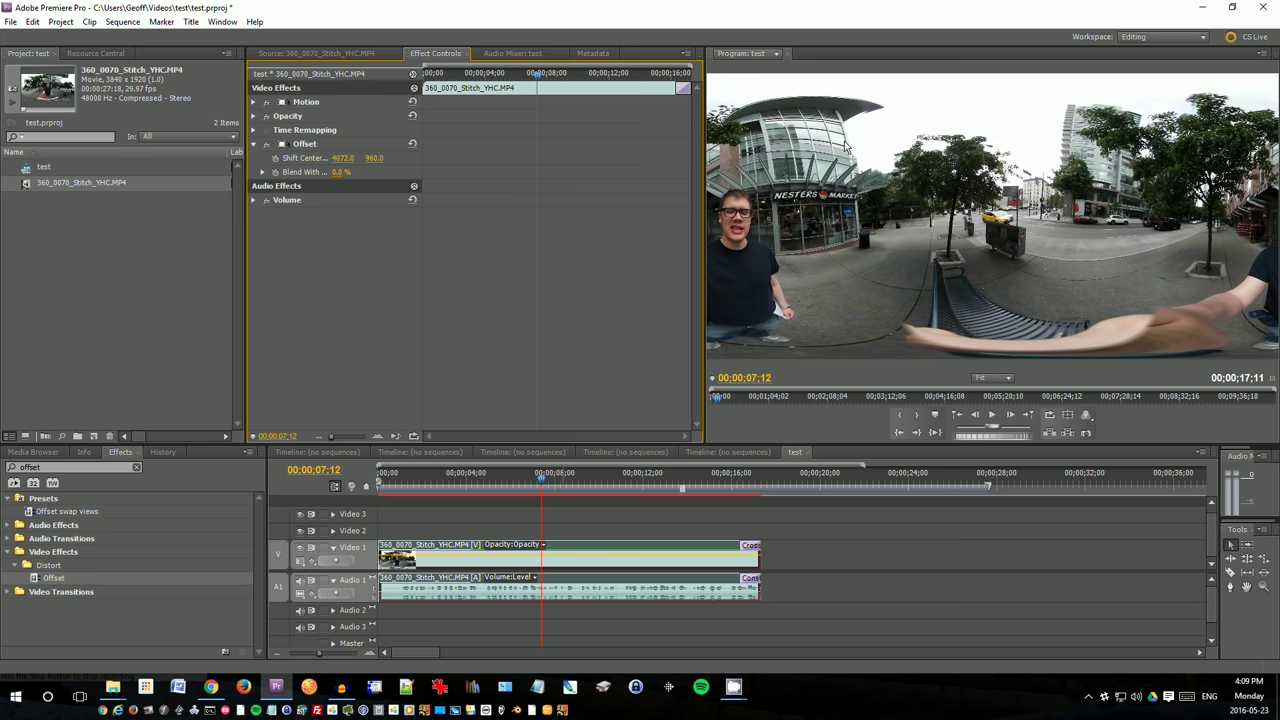
left_click_drag(373, 158, 933, 129)
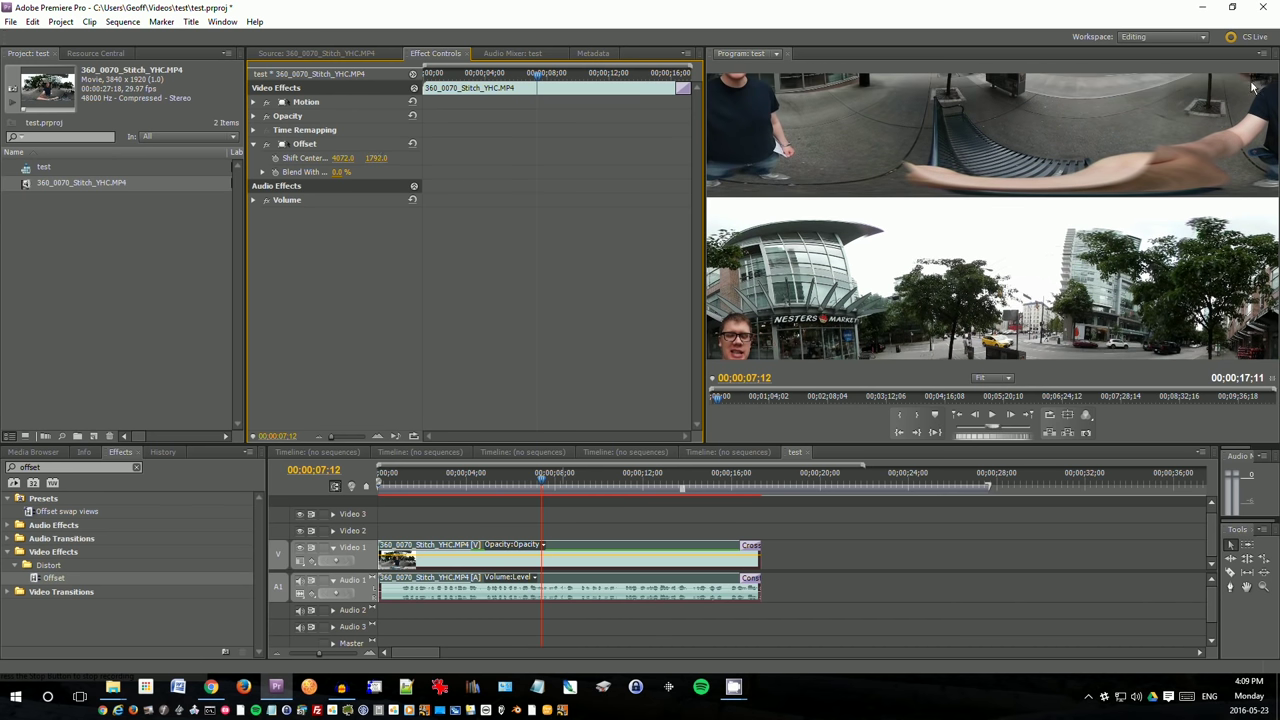
key("ctrl+z")
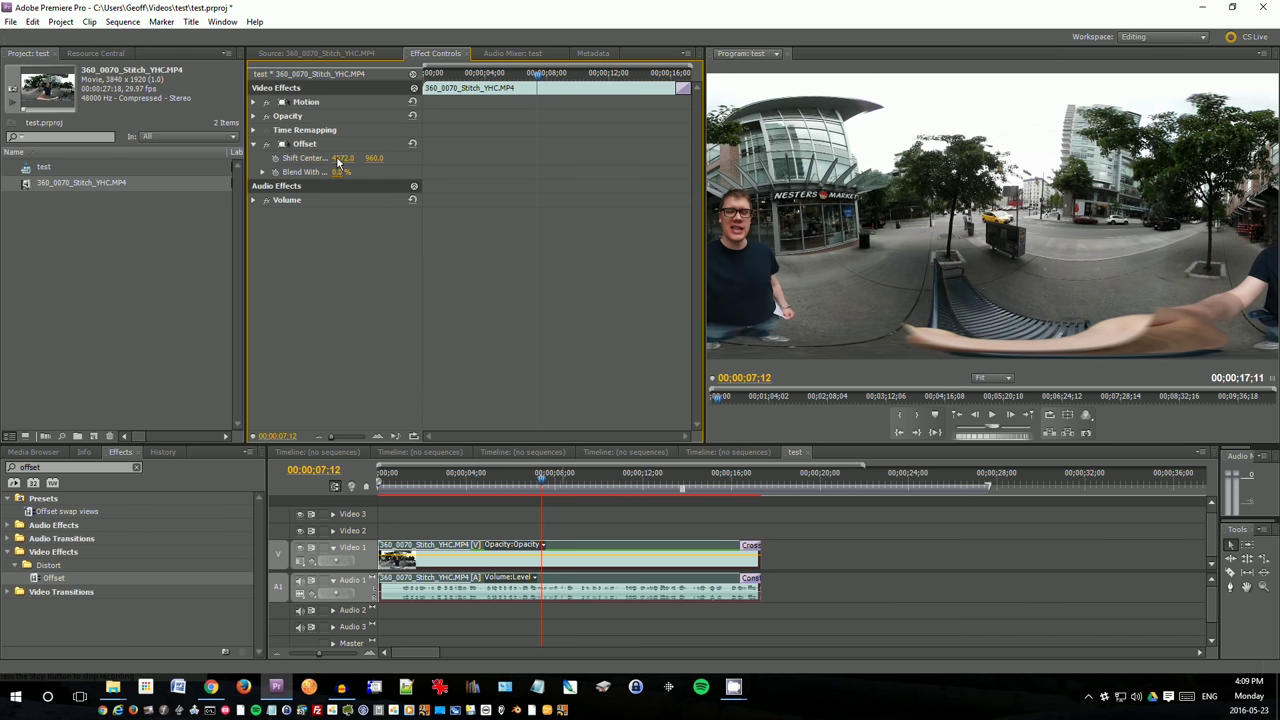
left_click_drag(338, 162, 368, 176)
left_click(160, 262)
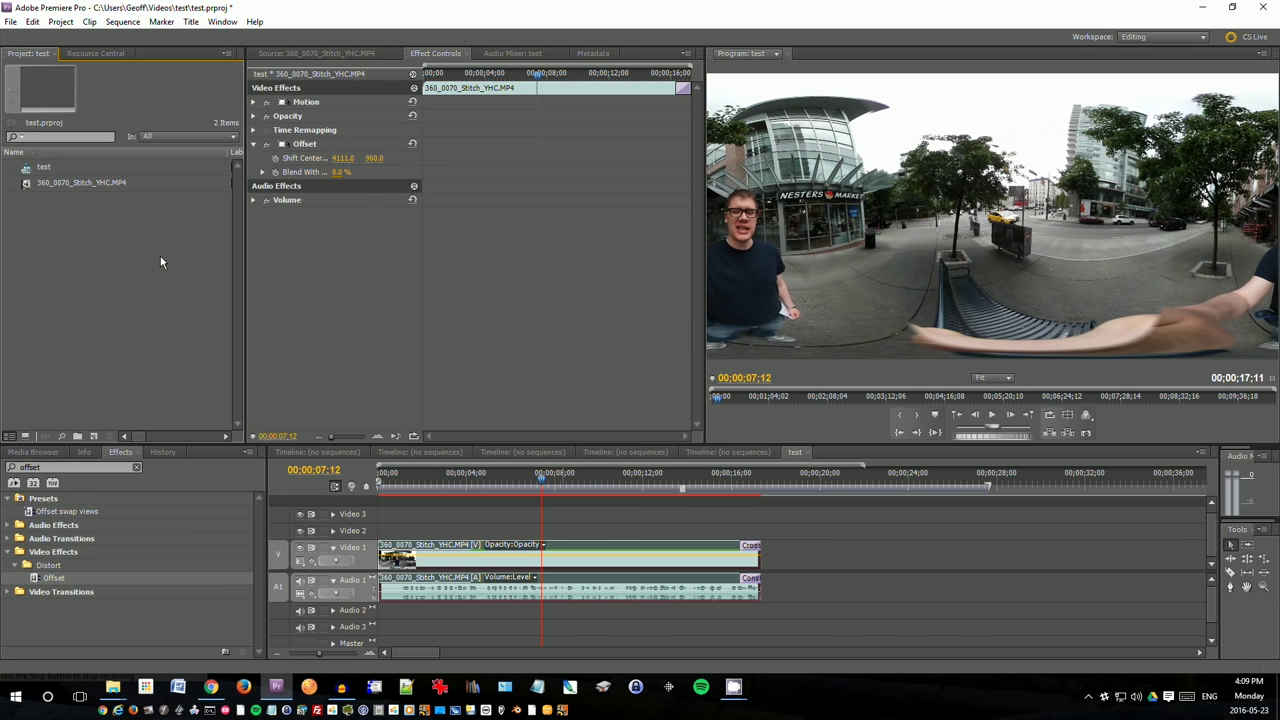
key("ctrl+s")
left_click(792, 455)
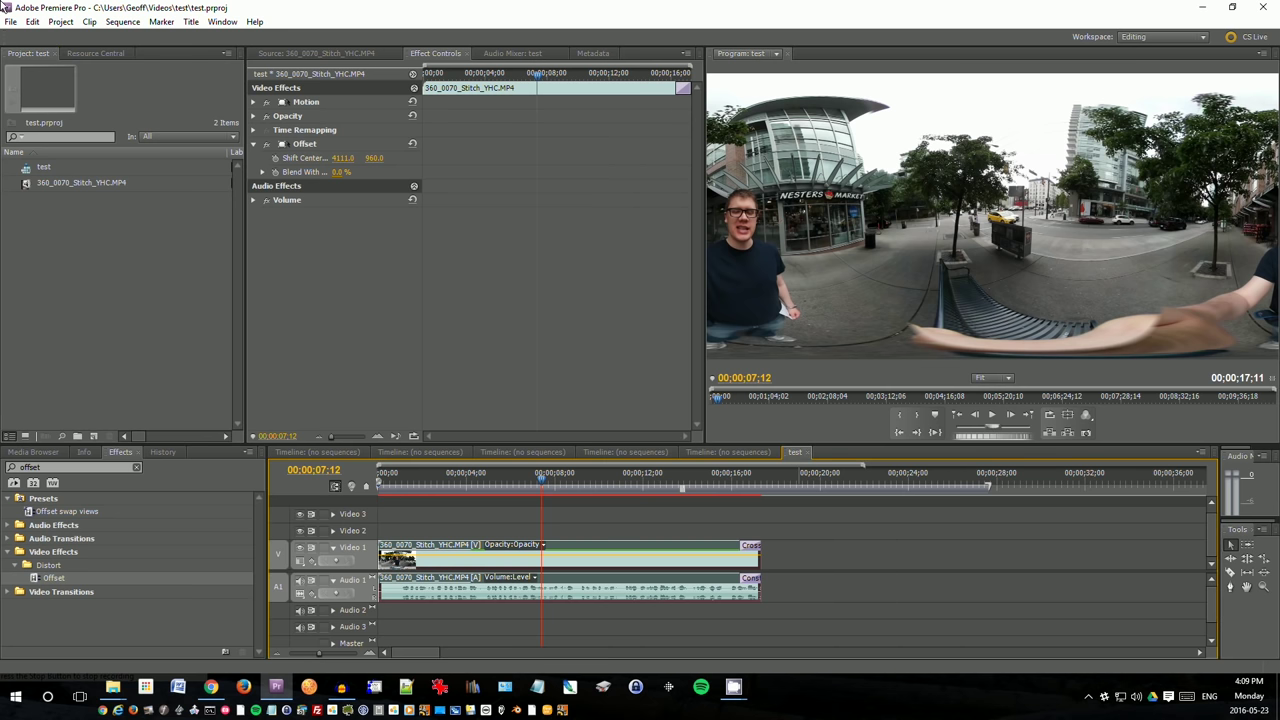
- Open the sequence's media Export Settings and look over the H.264 video settings
left_click(10, 21)
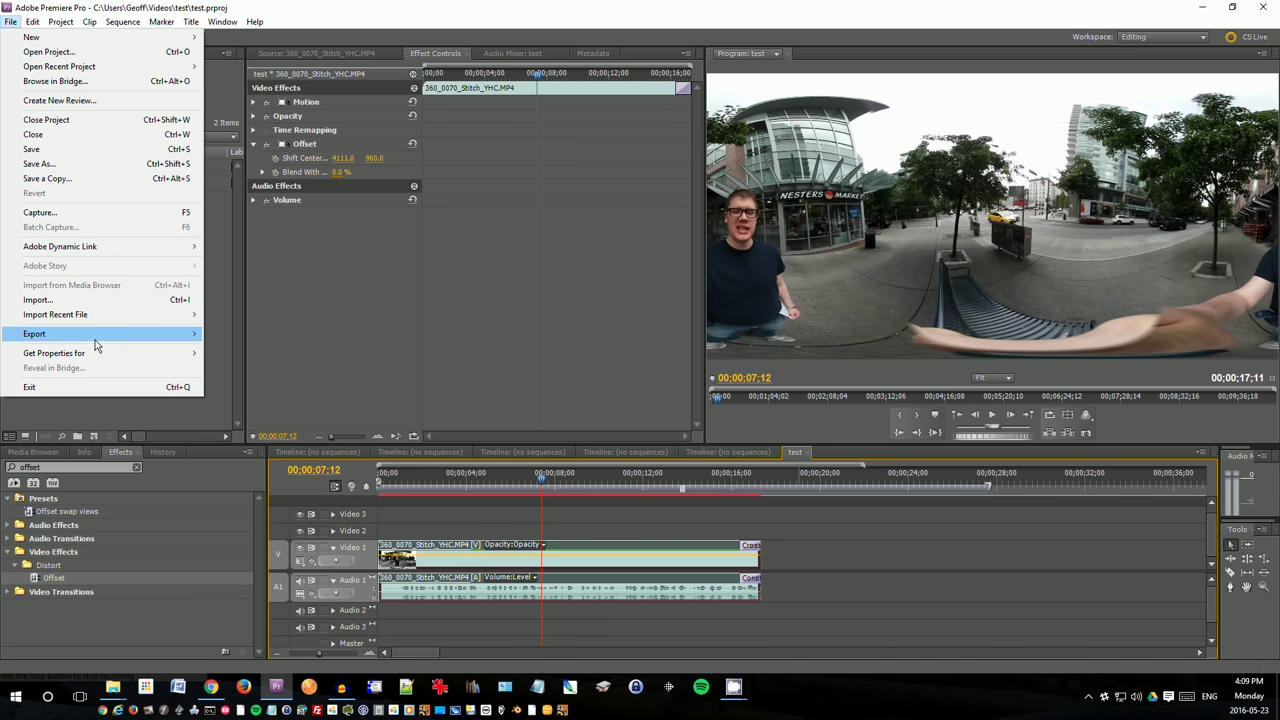
mouse_move(86, 340)
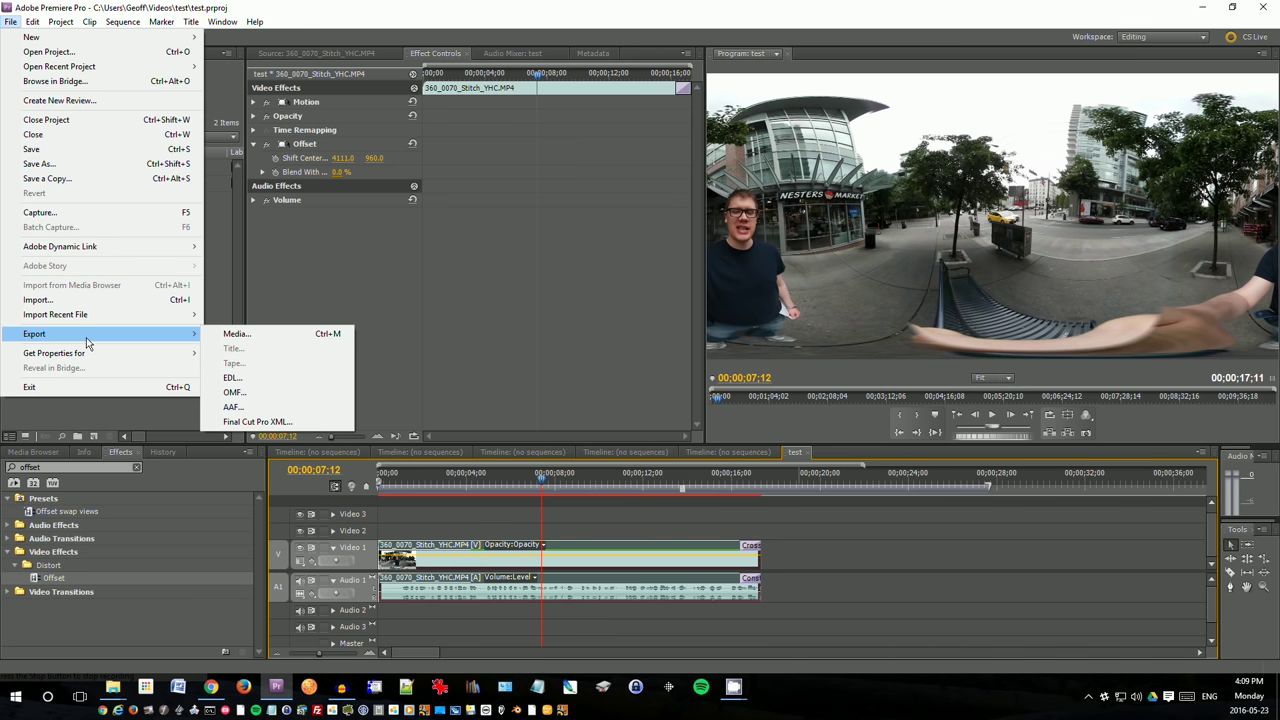
left_click(235, 334)
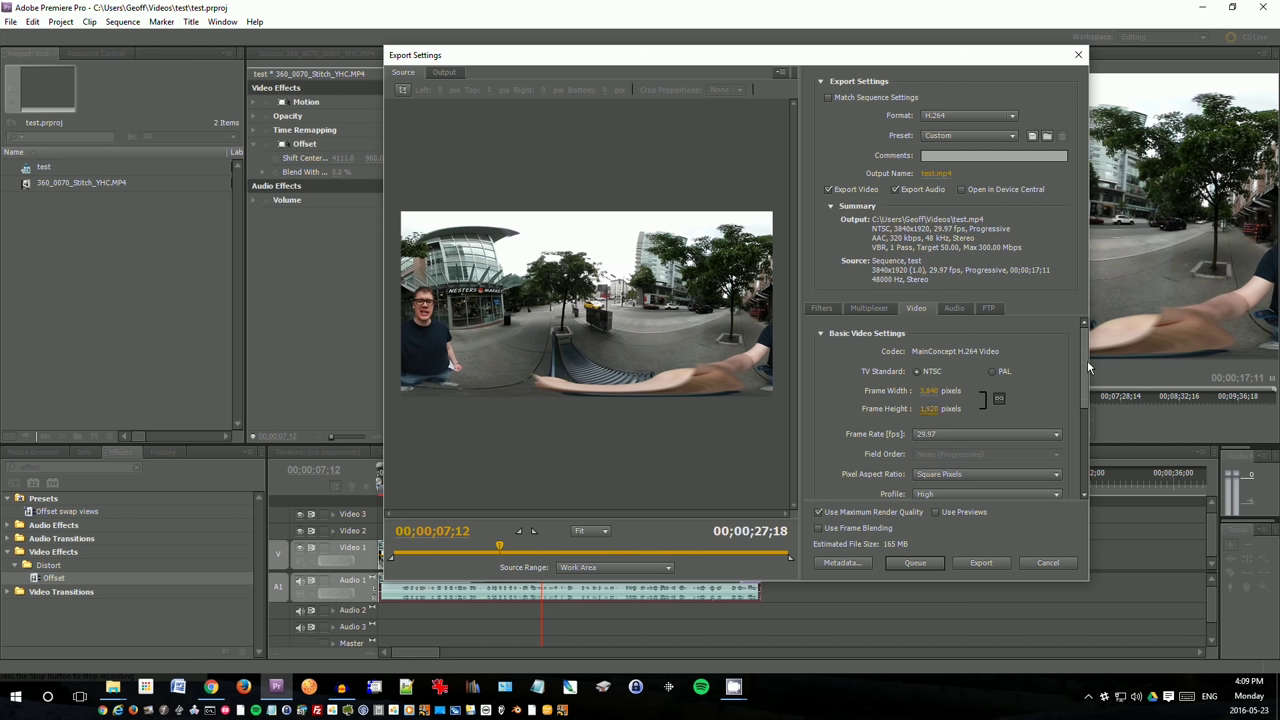
left_click_drag(1088, 366, 1091, 398)
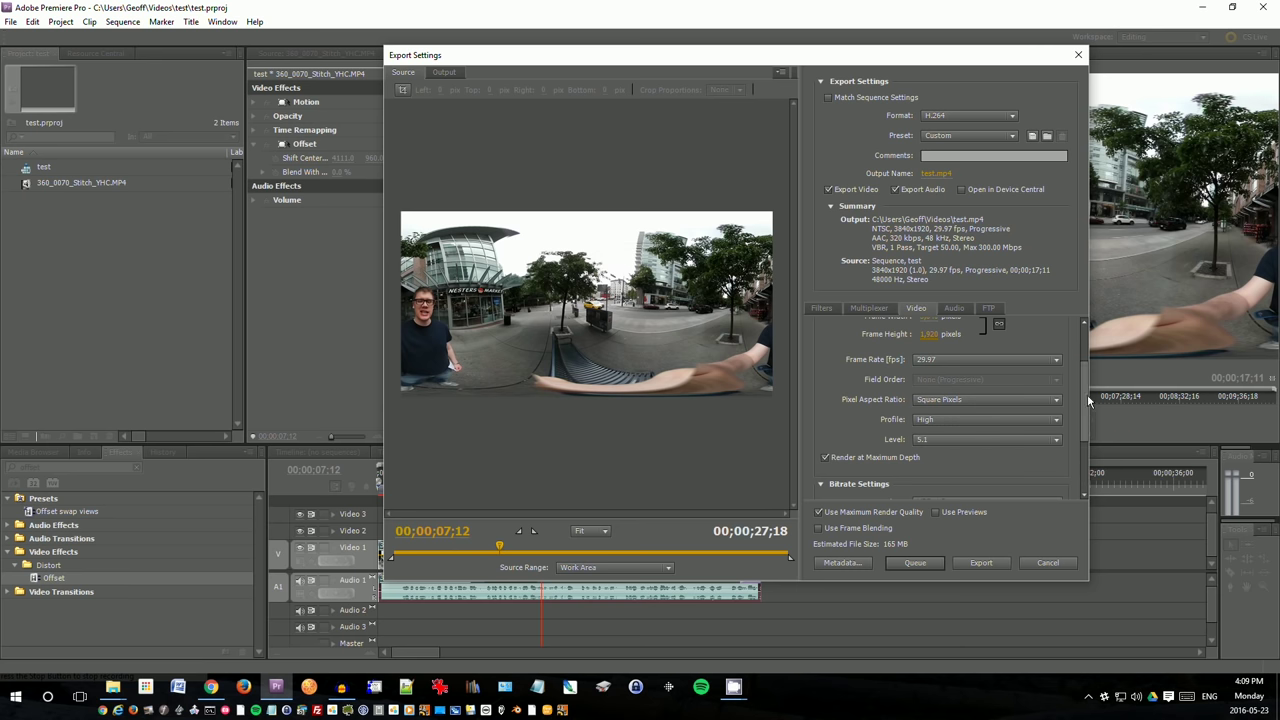
left_click_drag(1087, 394, 1094, 452)
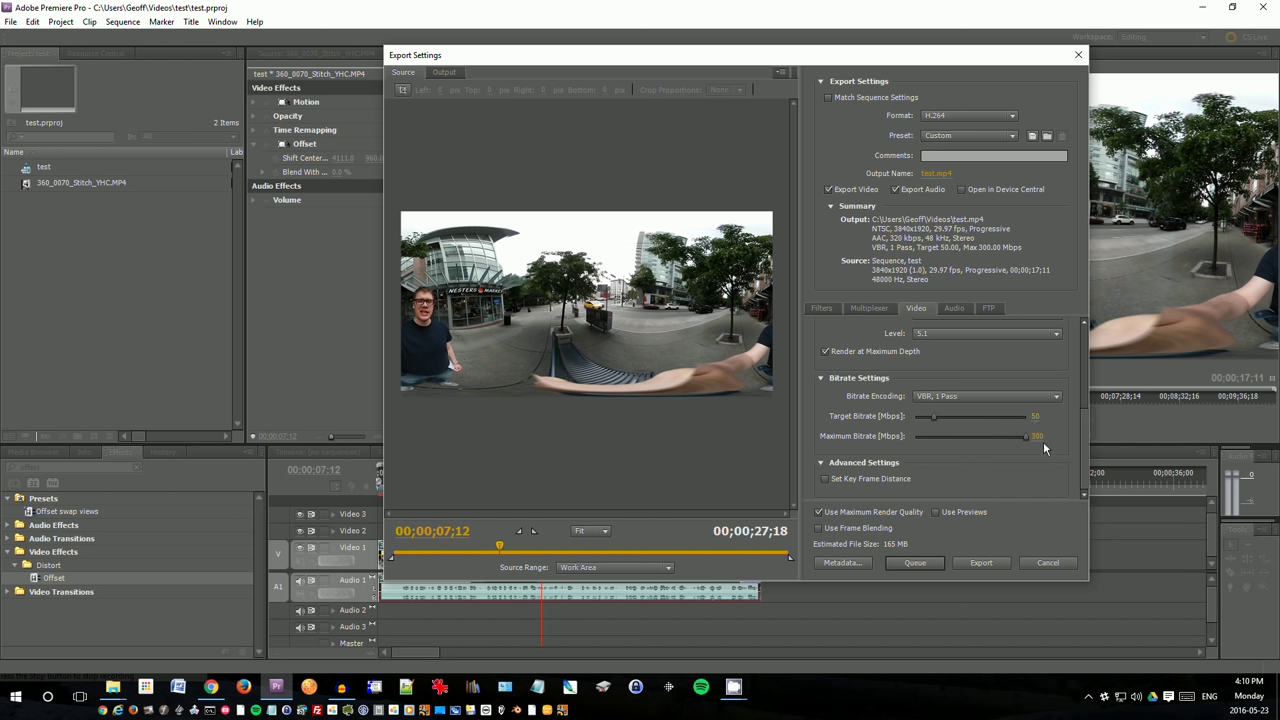
- Set the AAC audio bitrate to 320 kbps, preview a later frame, and queue the export
left_click(955, 309)
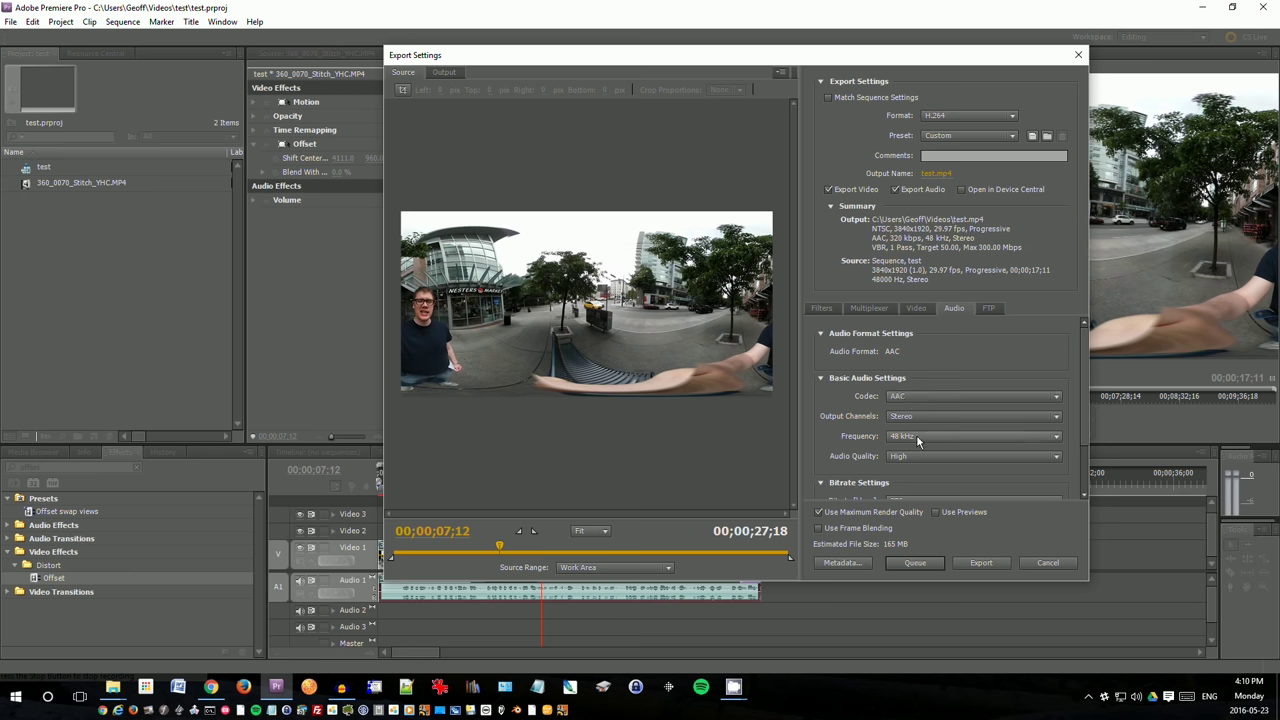
left_click_drag(1088, 409, 1105, 498)
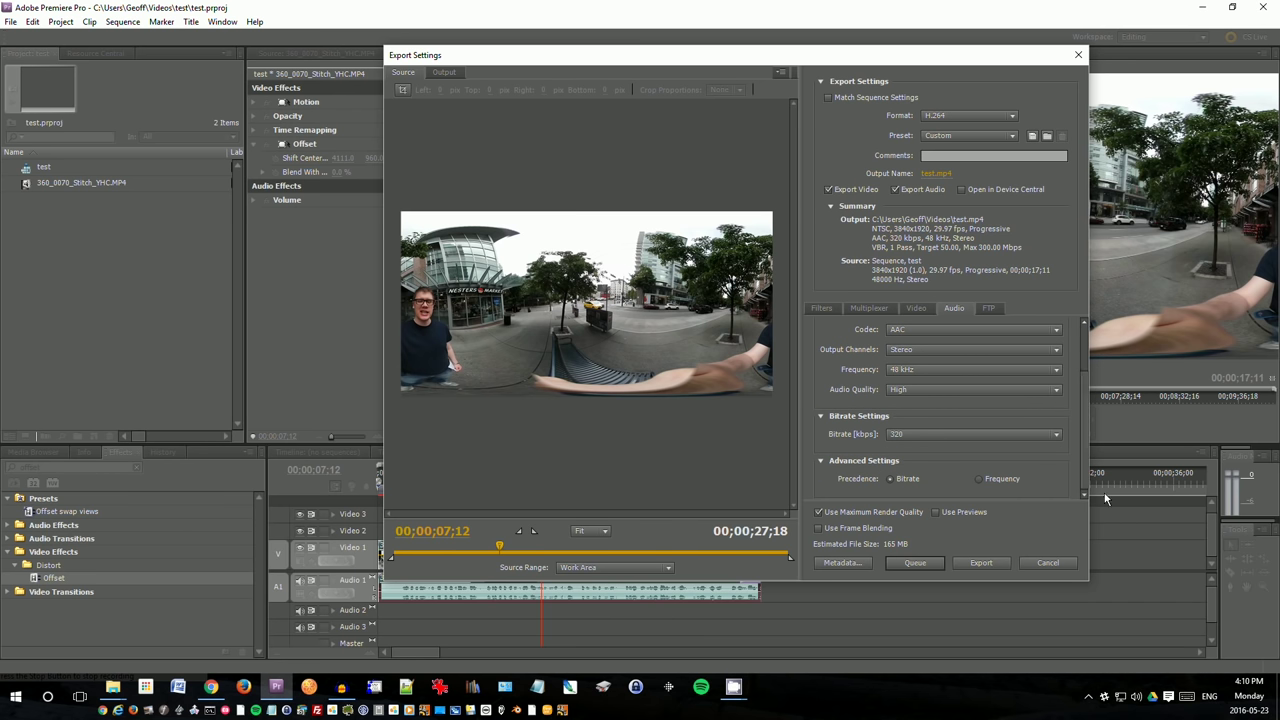
left_click(902, 434)
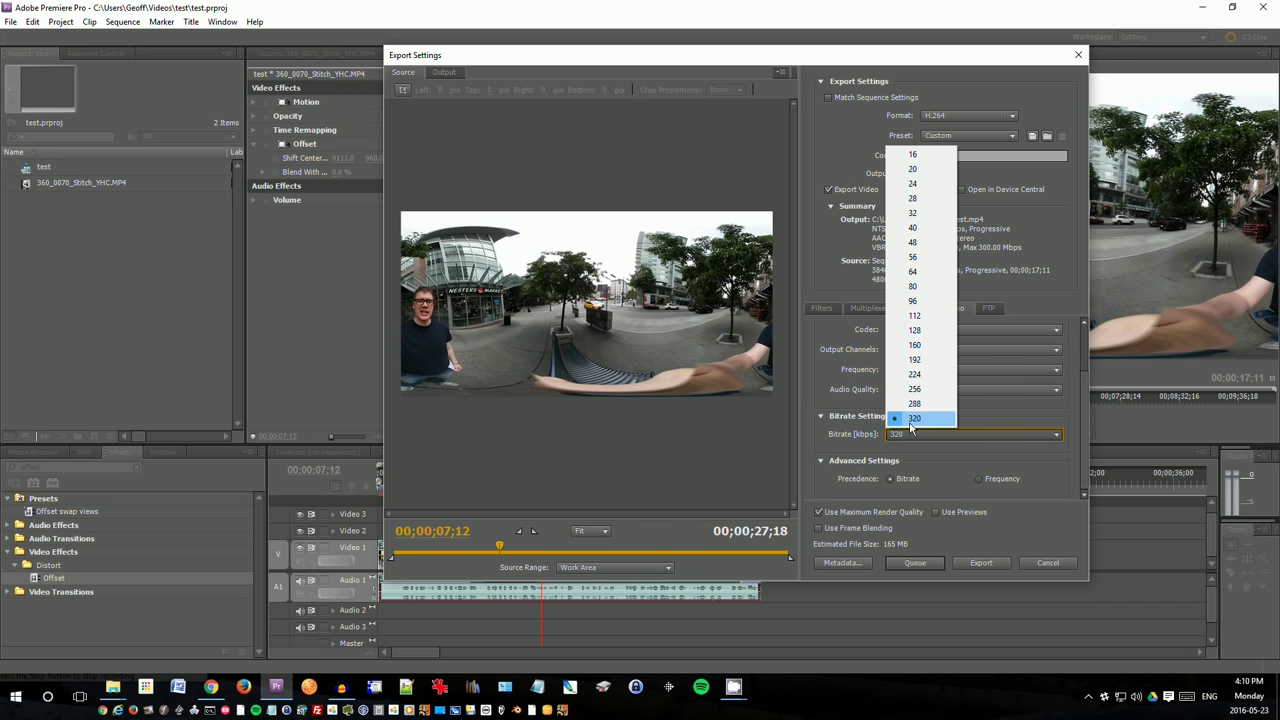
left_click(912, 420)
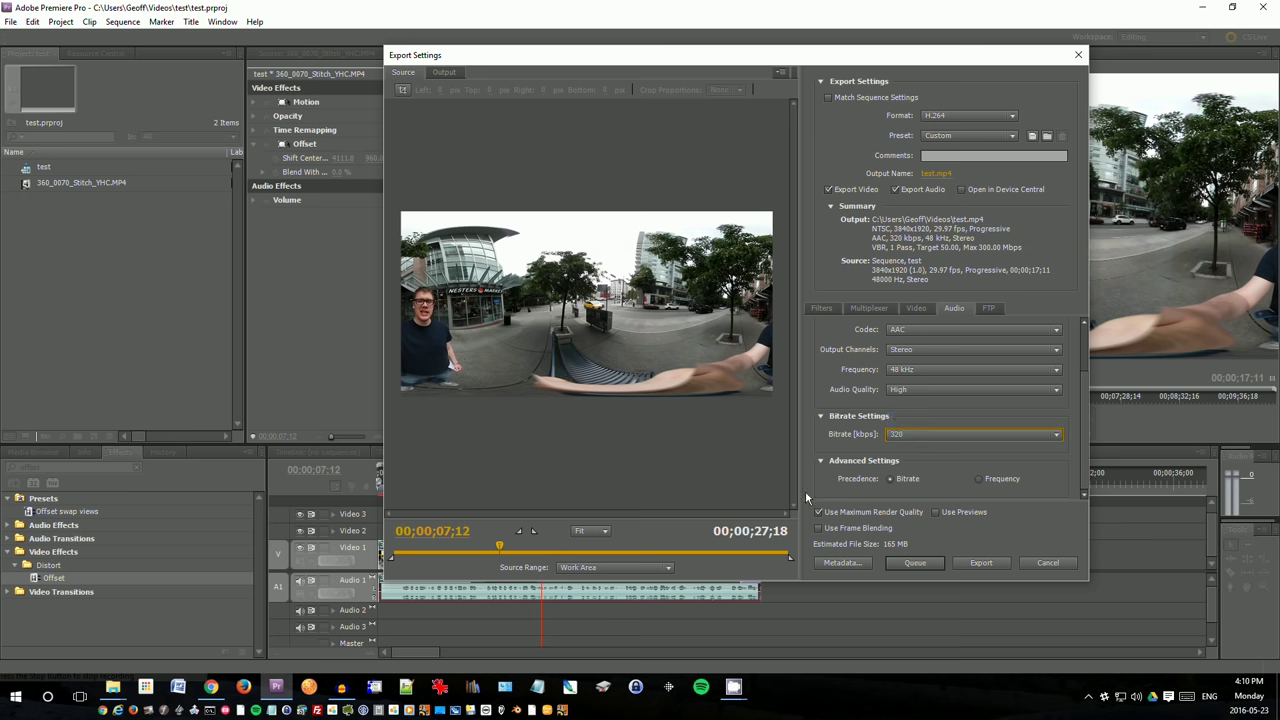
left_click_drag(760, 550, 588, 545)
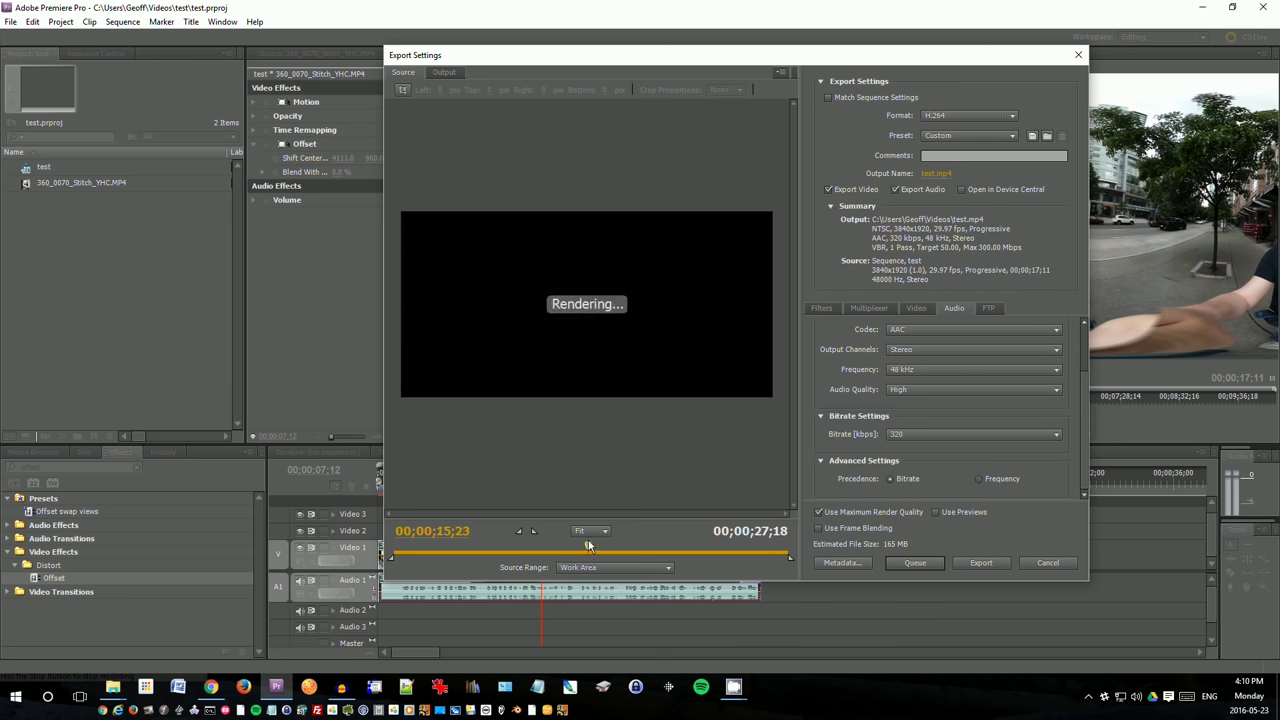
left_click(914, 563)
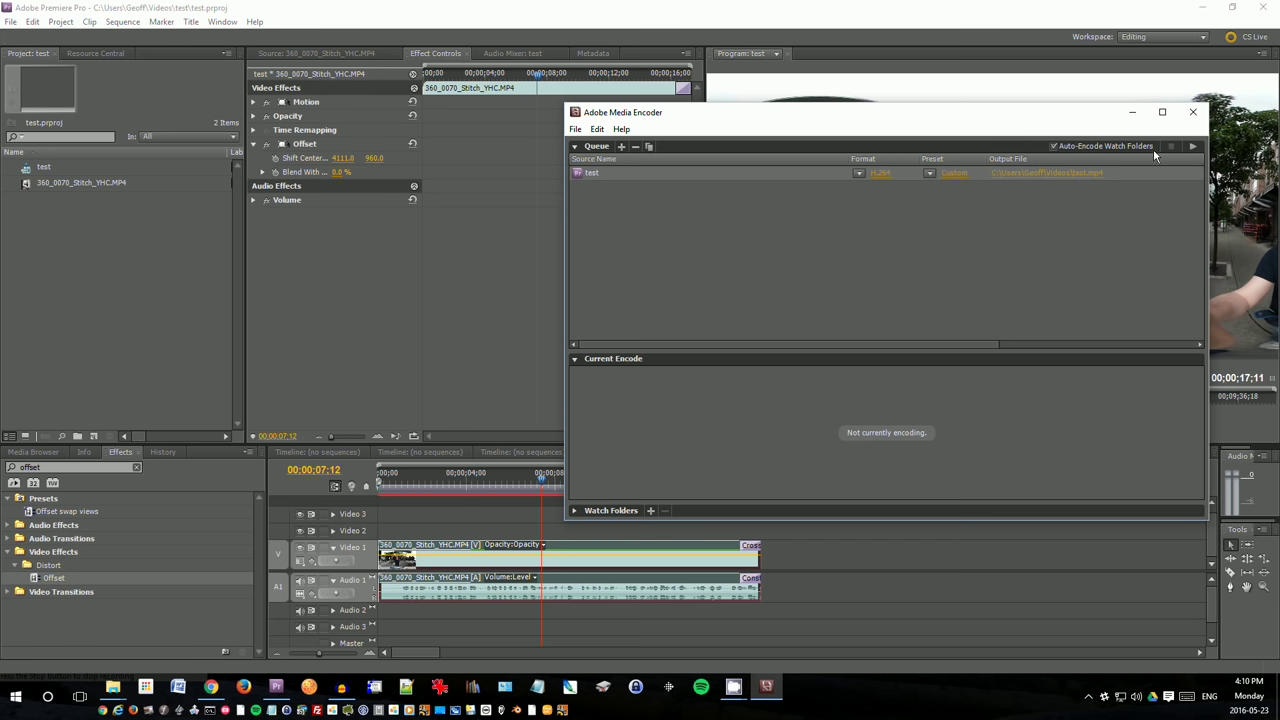
- Start encoding test, stop the queue after the current file finishes, and close Media Encoder
left_click(1192, 147)
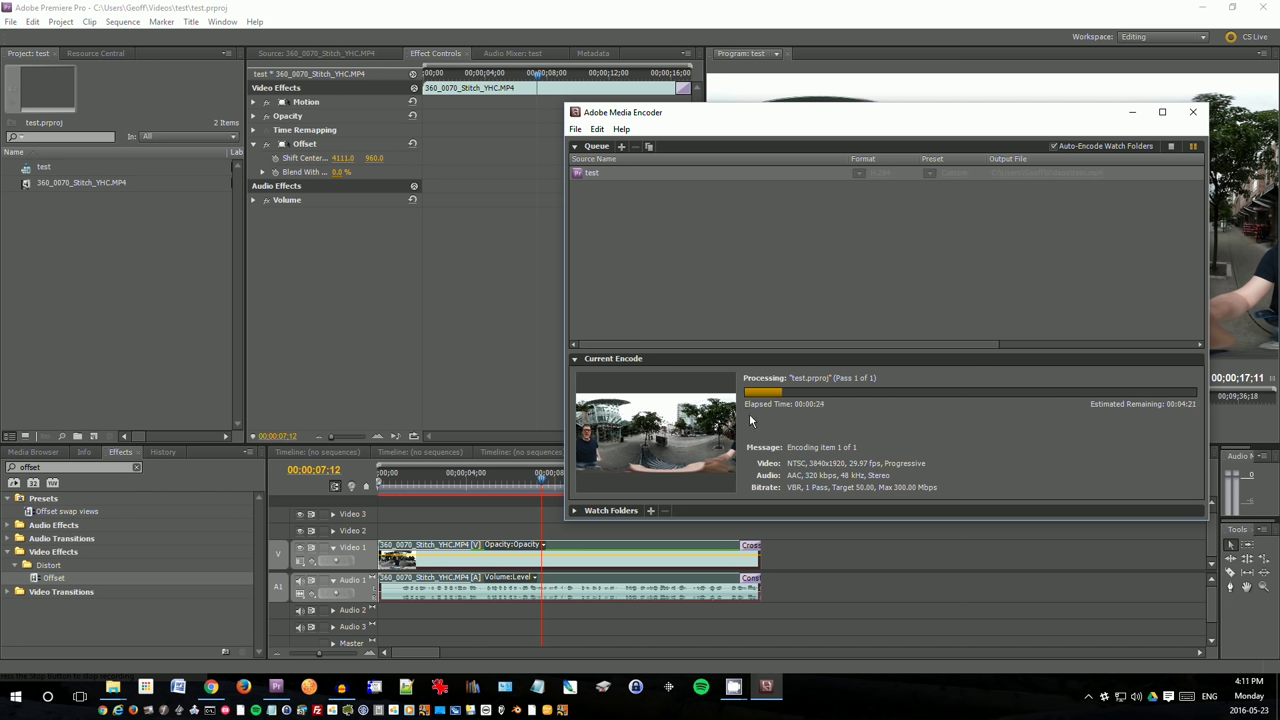
left_click(1170, 146)
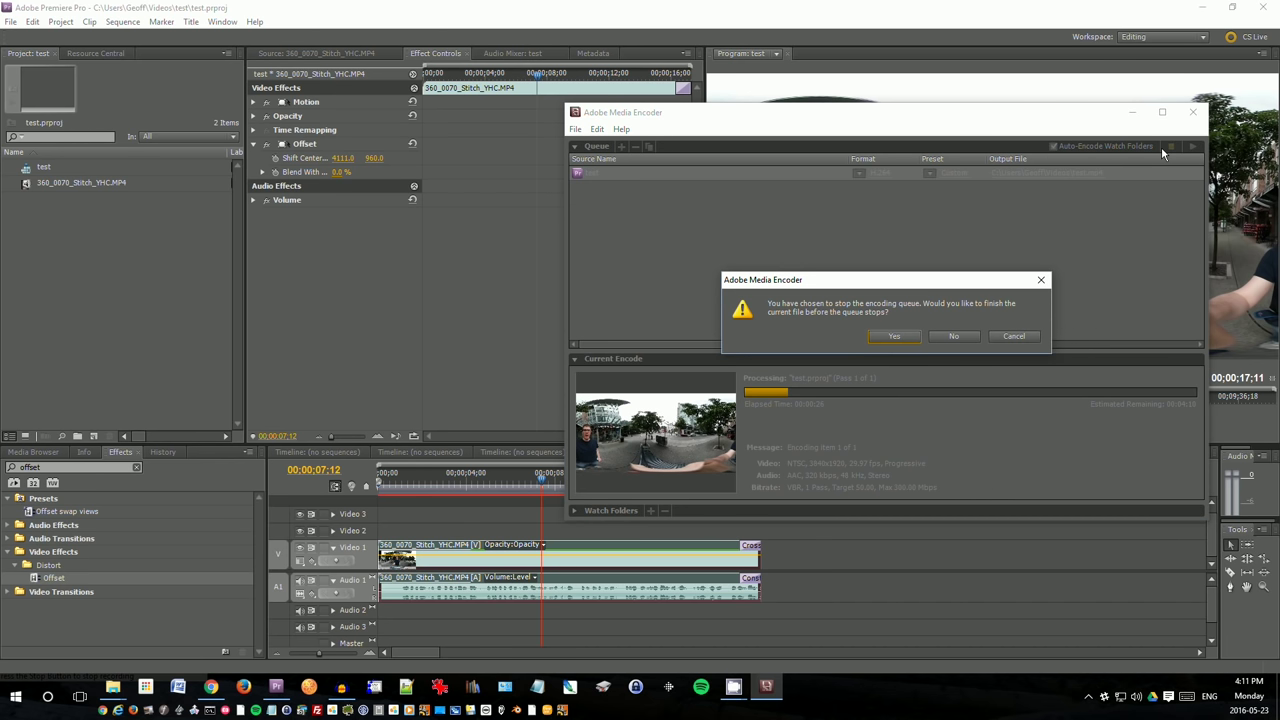
left_click(903, 337)
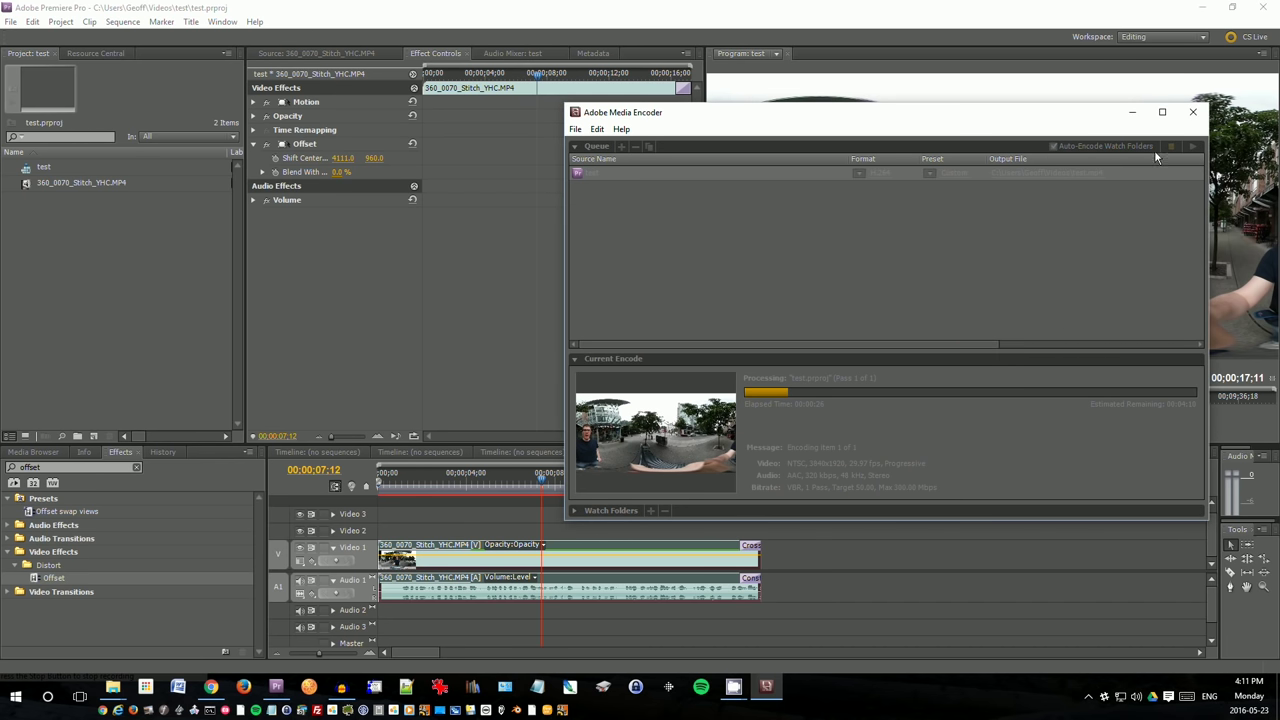
left_click(1192, 113)
- Play the May 23 2016 360 potato salad video from Videos > movies
left_click(674, 266)
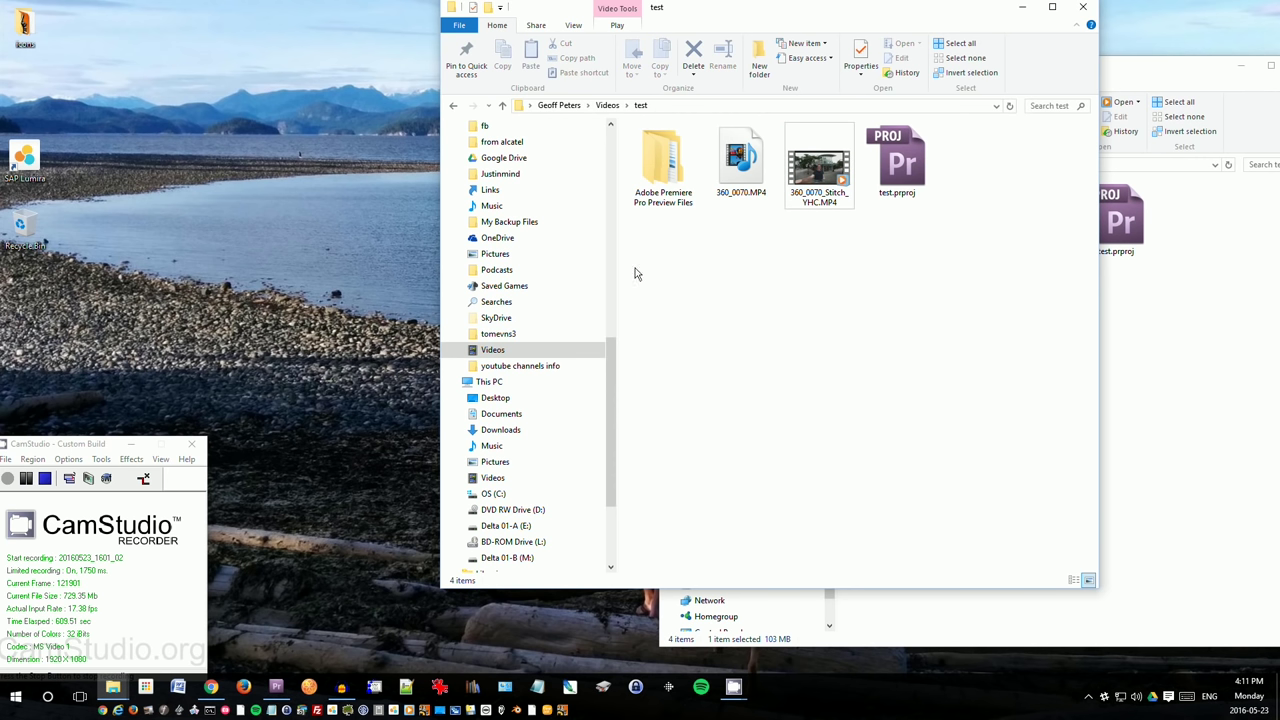
left_click(518, 350)
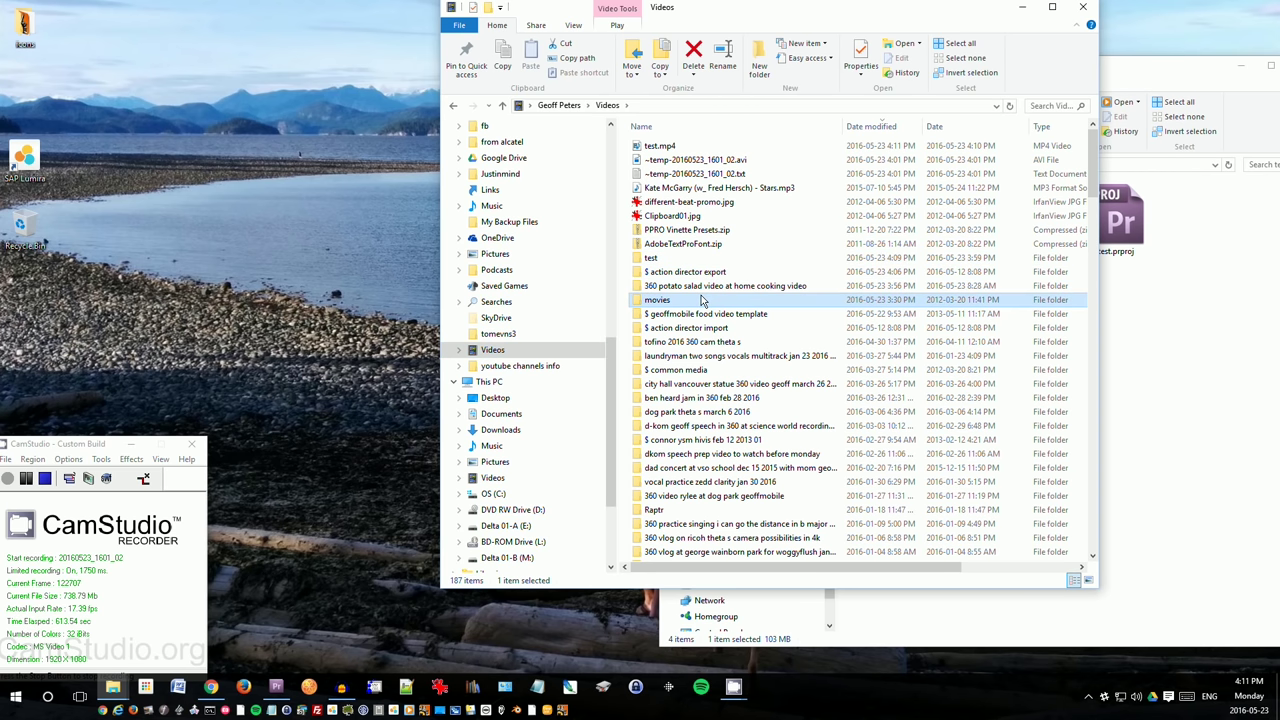
double_click(680, 299)
left_click(803, 163)
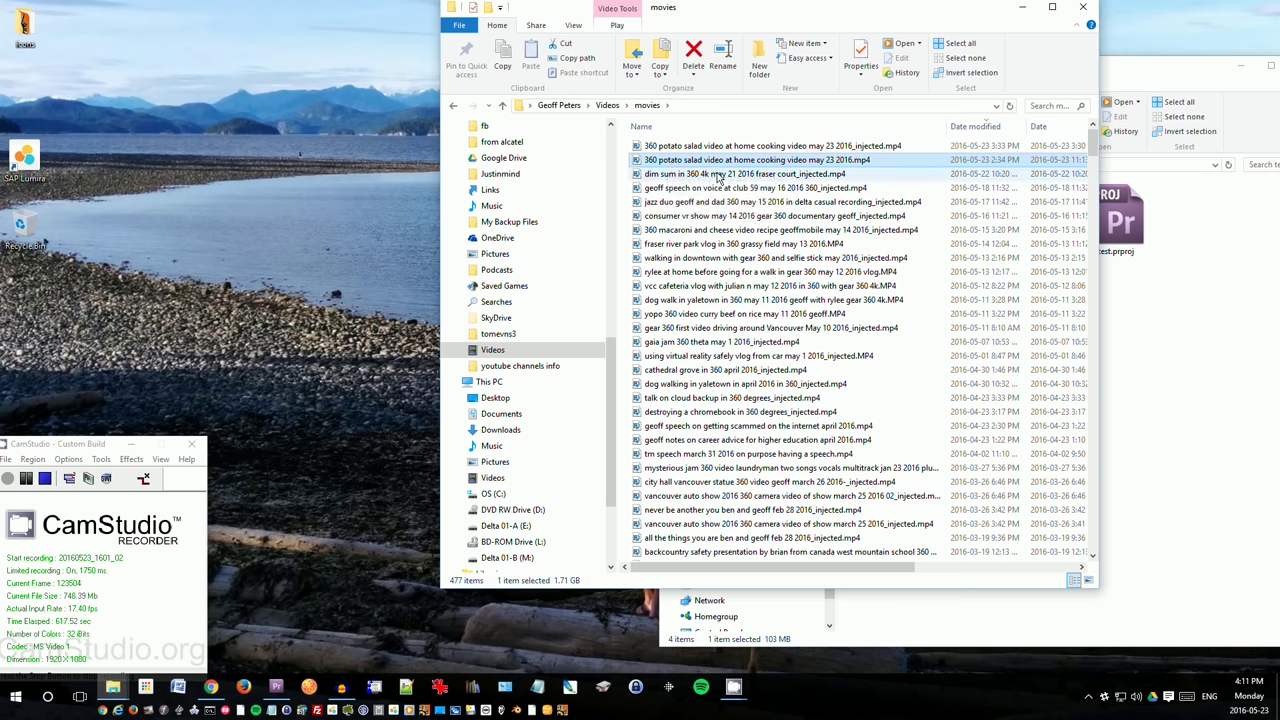
double_click(849, 162)
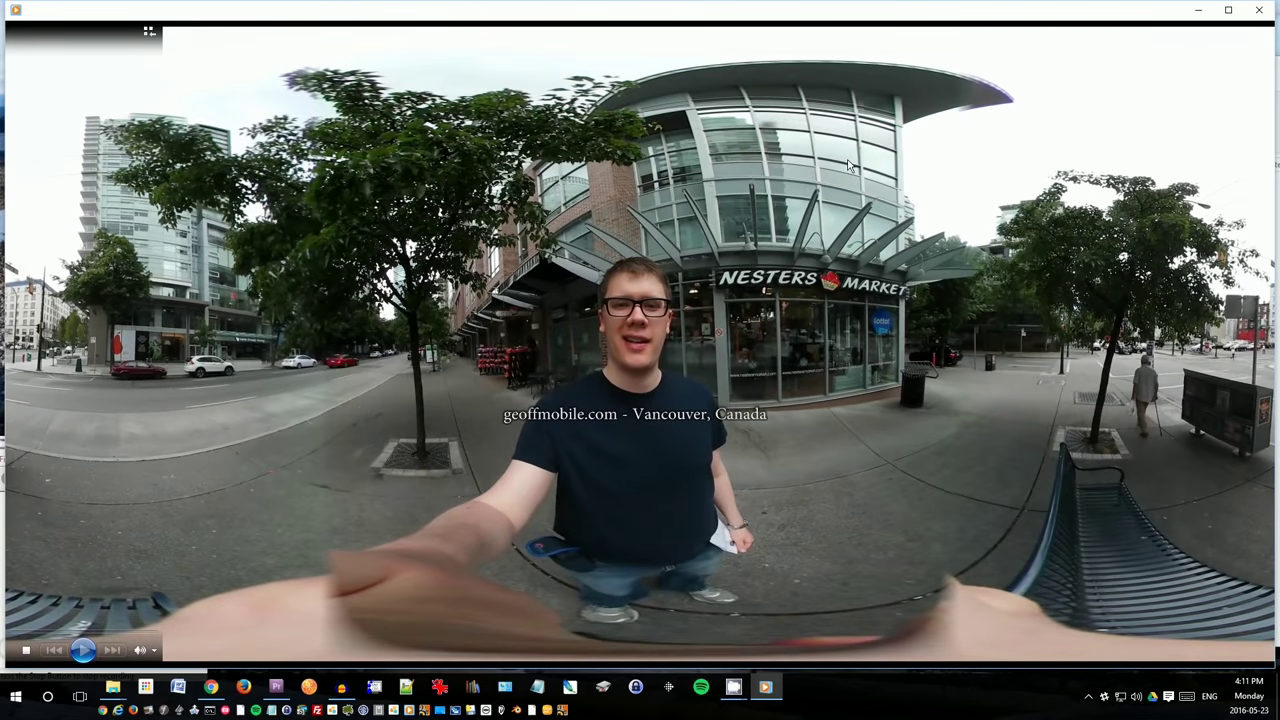
- Pause the potato salad video at 0:03 and close Windows Media Player
mouse_move(844, 309)
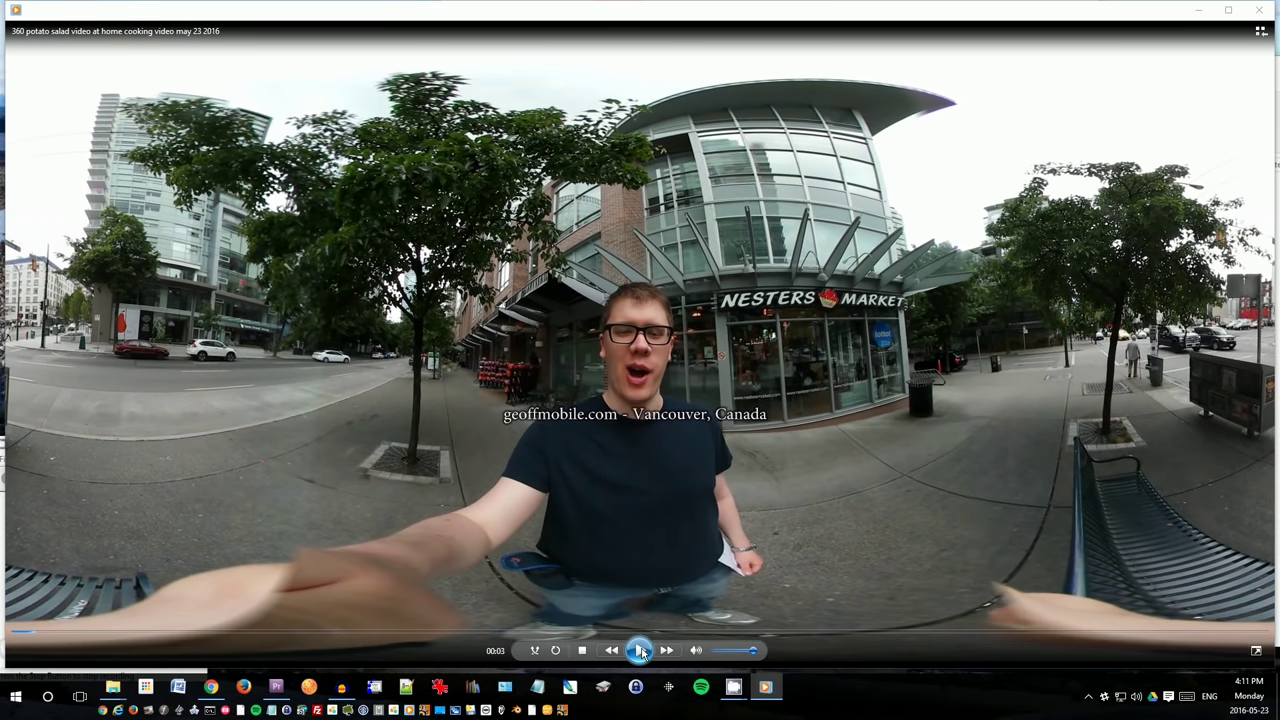
left_click(642, 650)
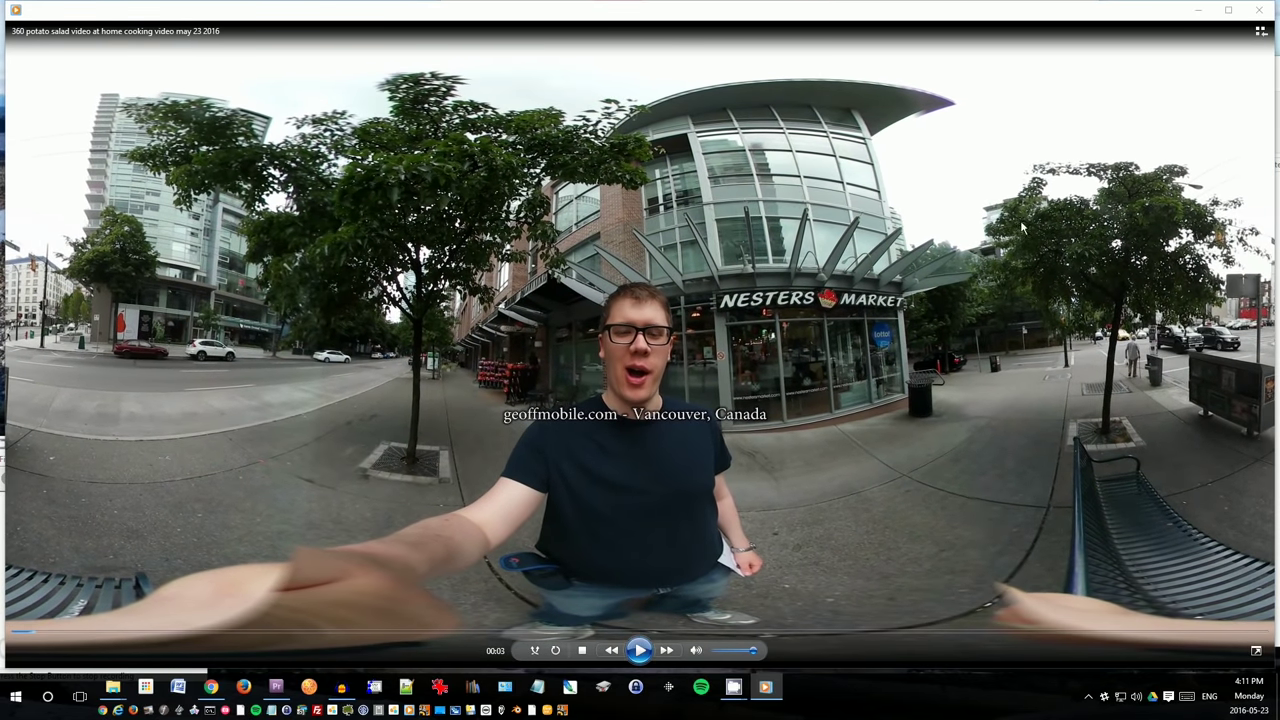
left_click(1251, 11)
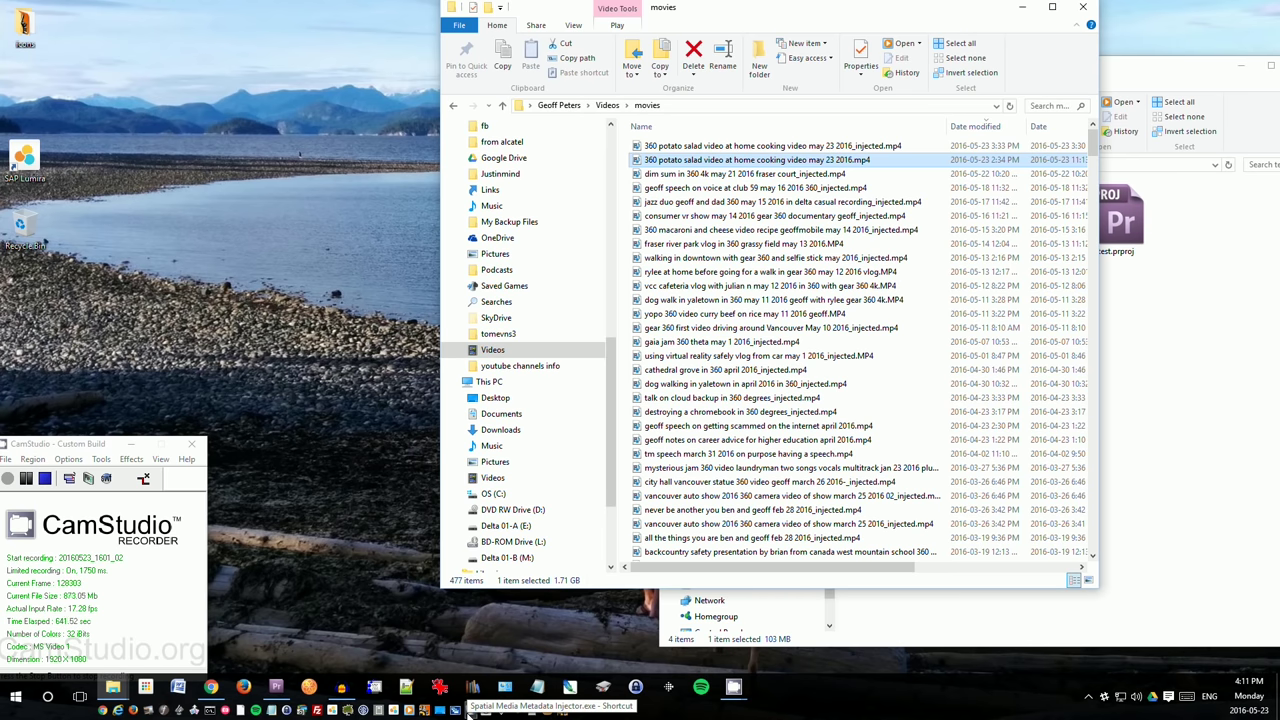
- Launch Spatial Media Metadata Injector and load the newest potato salad video, sorted by date
left_click(468, 710)
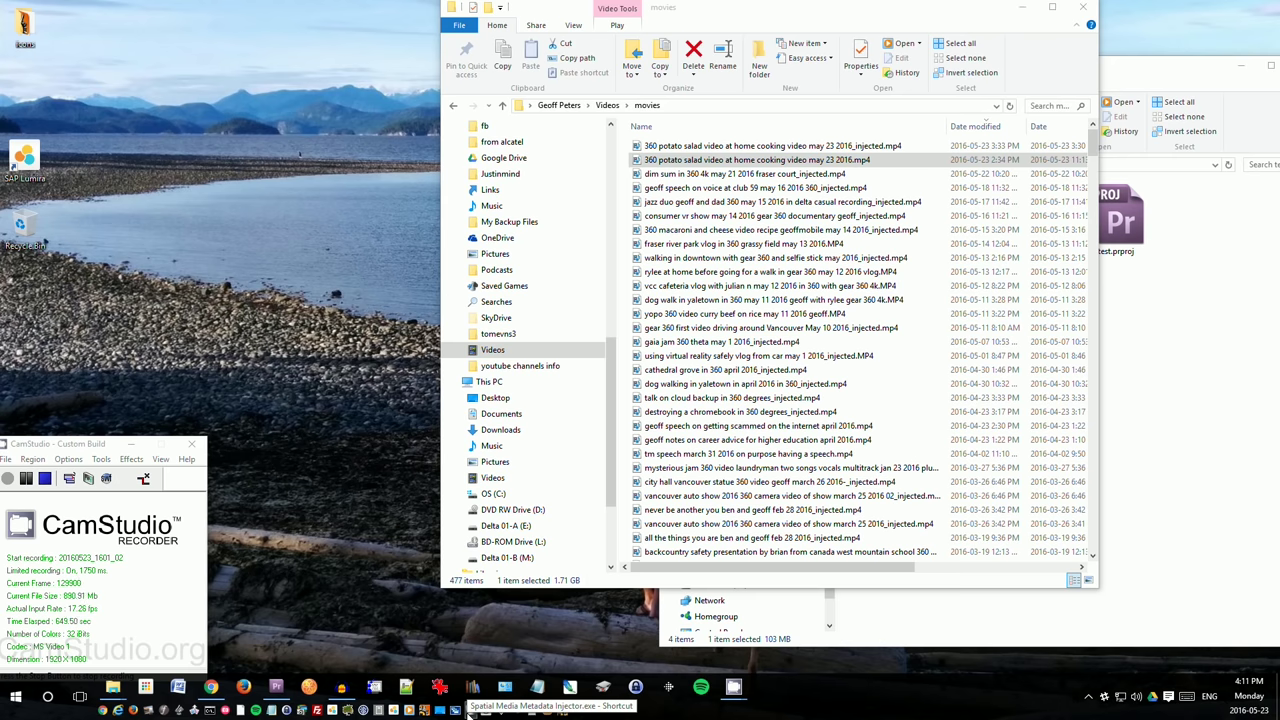
left_click(455, 710)
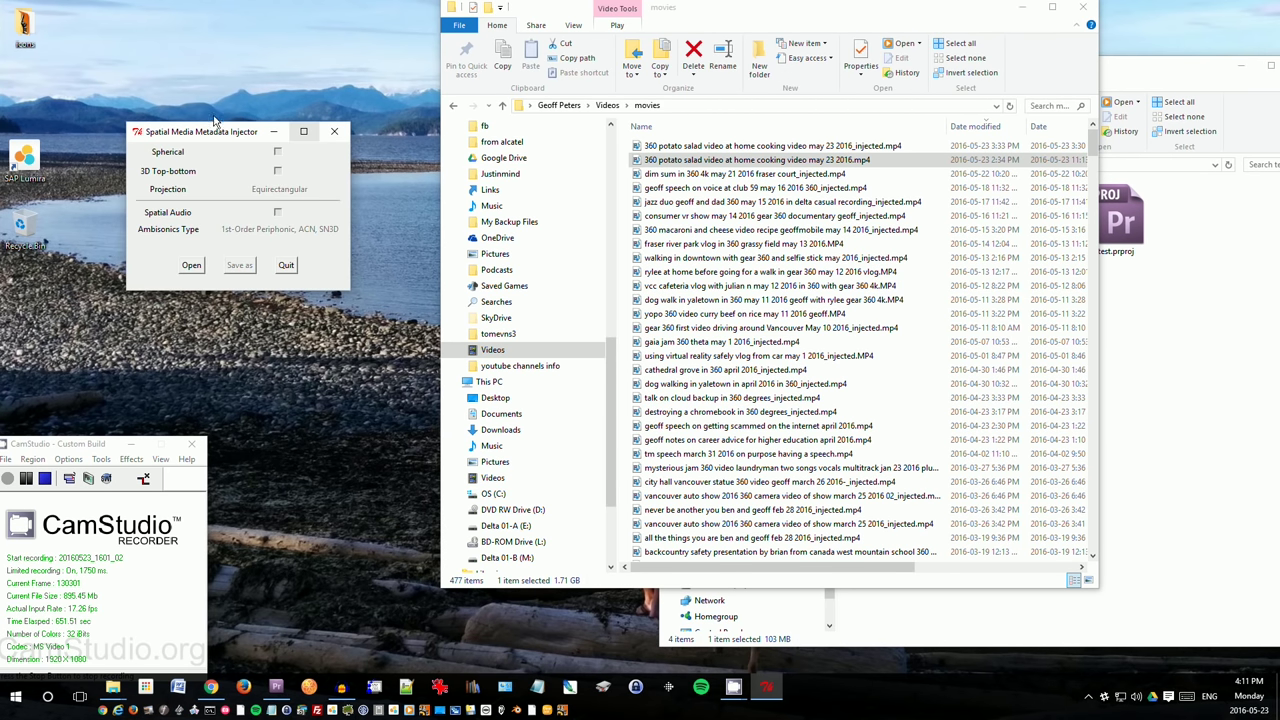
left_click(192, 268)
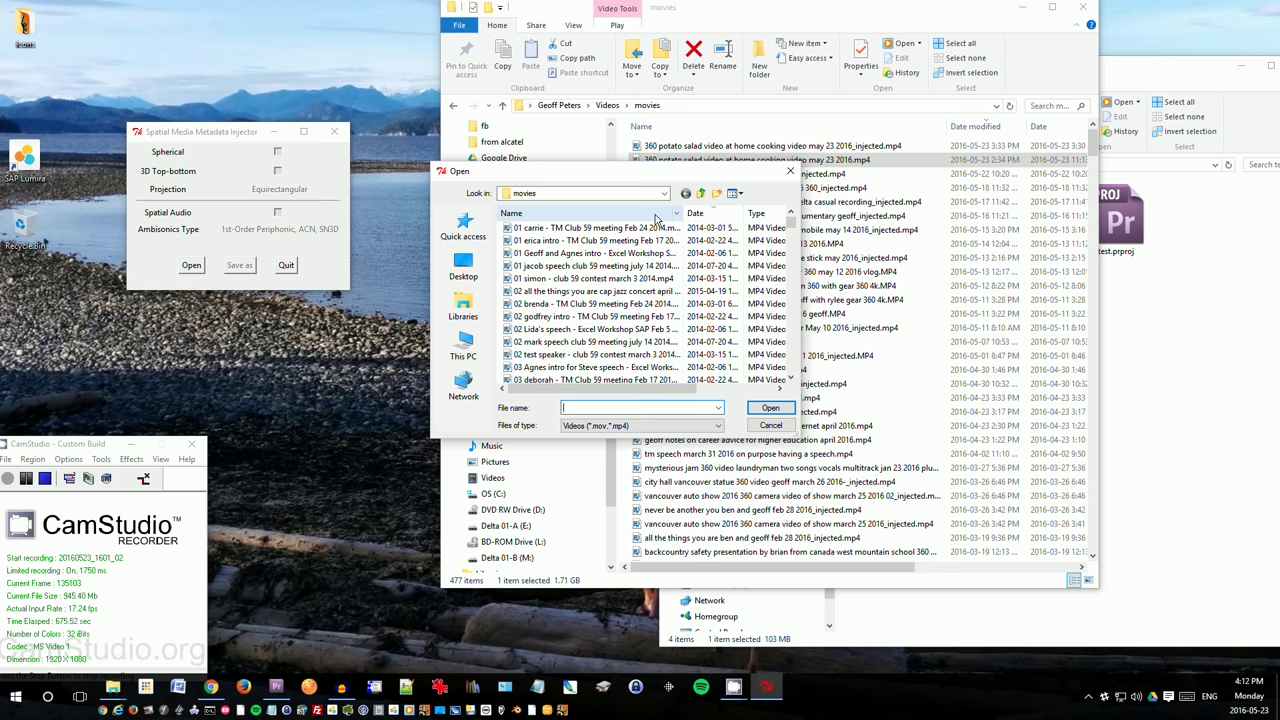
left_click(695, 213)
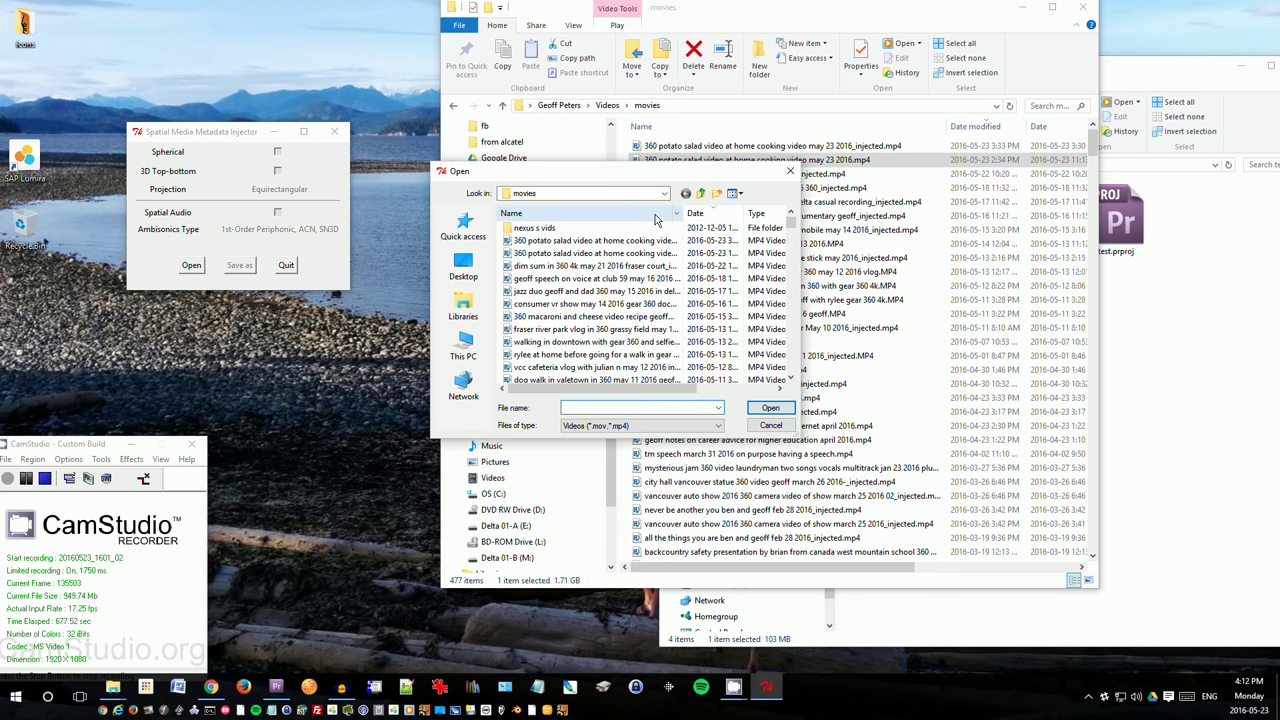
left_click(578, 254)
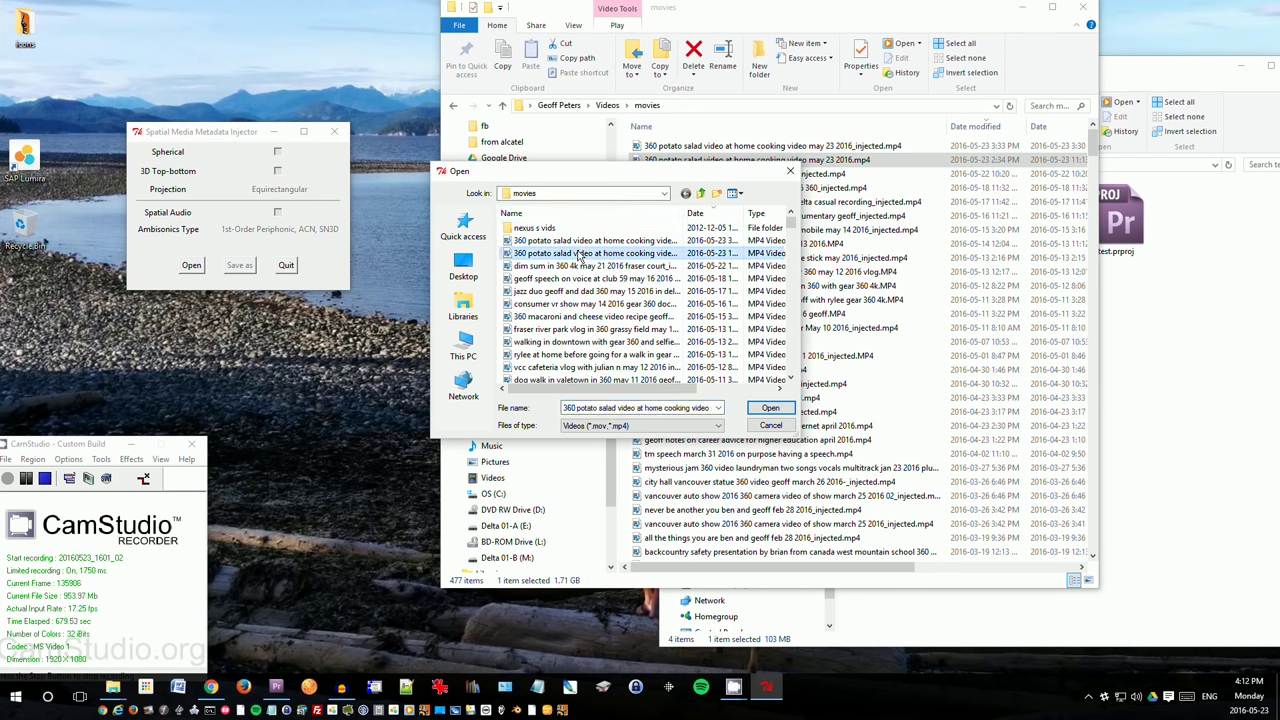
double_click(578, 254)
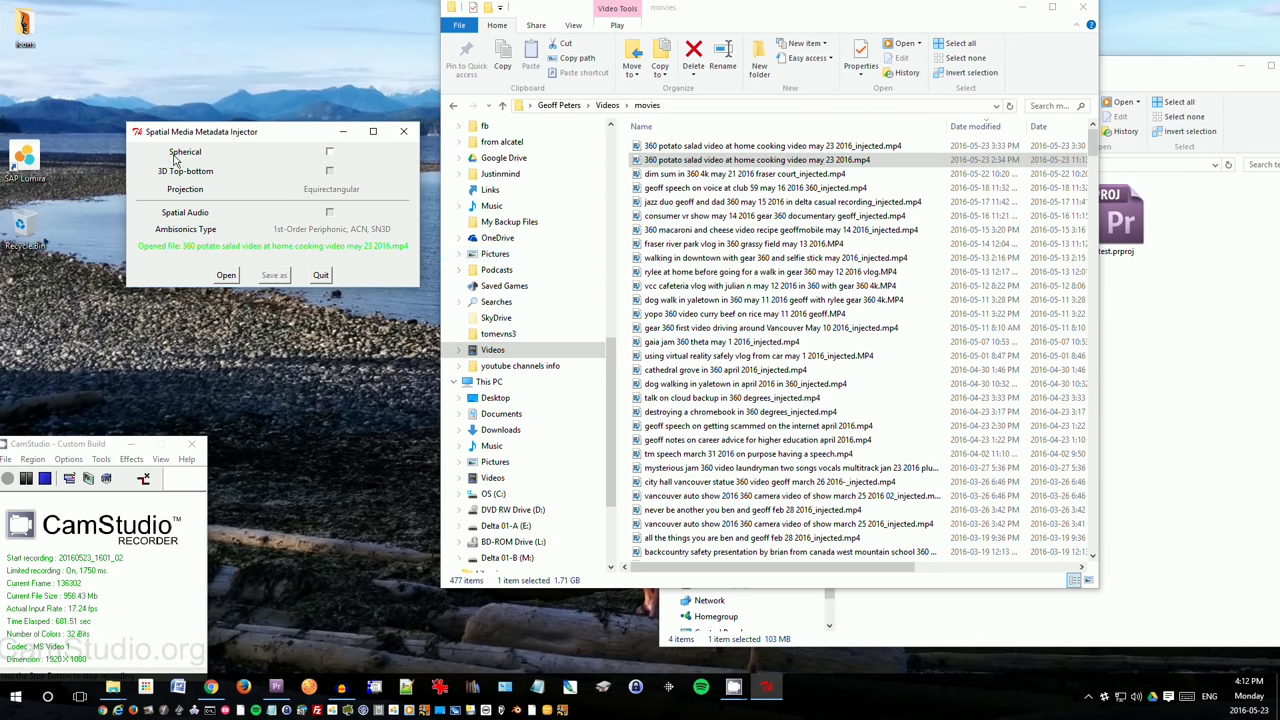
- Mark the video spherical and save it as '...may 23 2016 02_injected.mp4' in movies
left_click(329, 152)
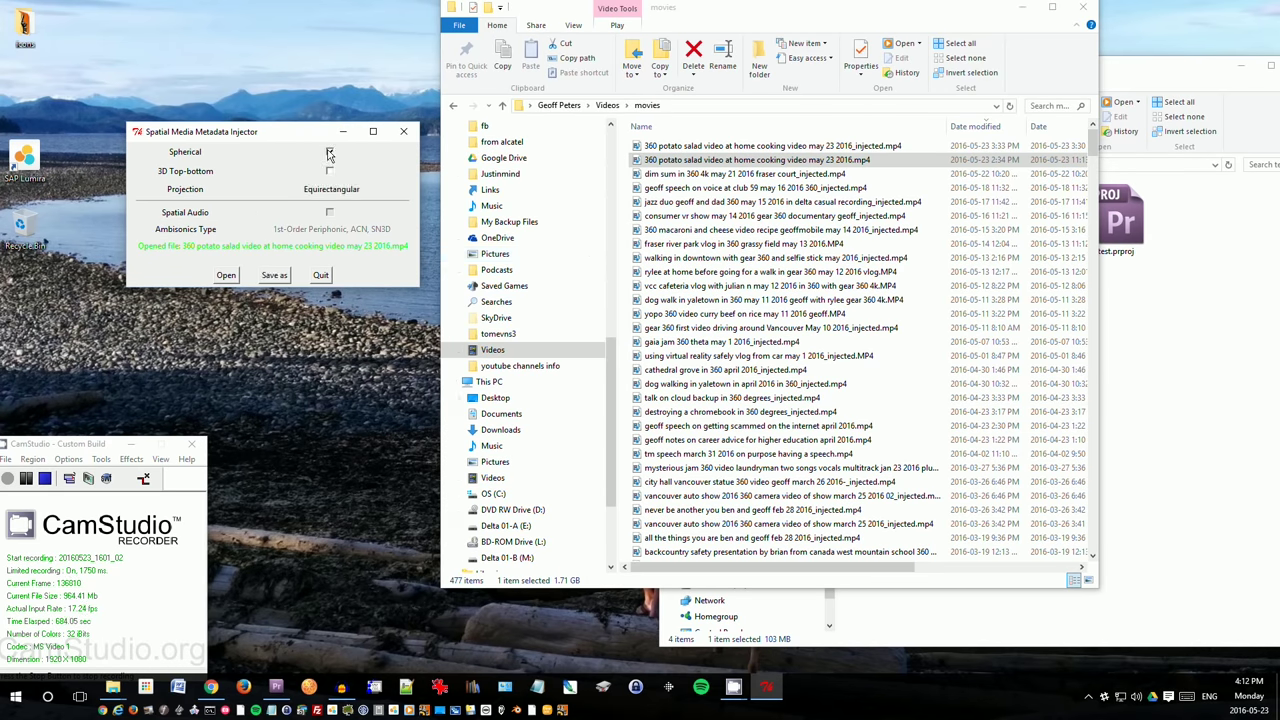
left_click(271, 278)
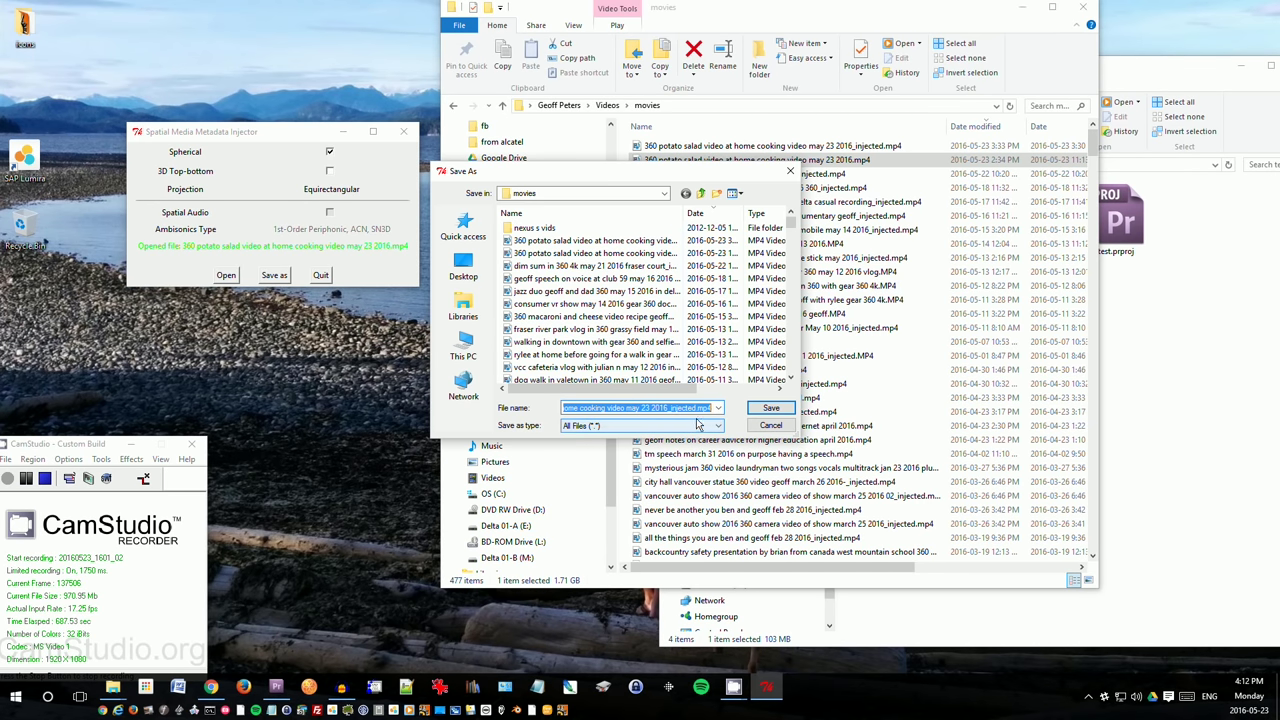
left_click(667, 410)
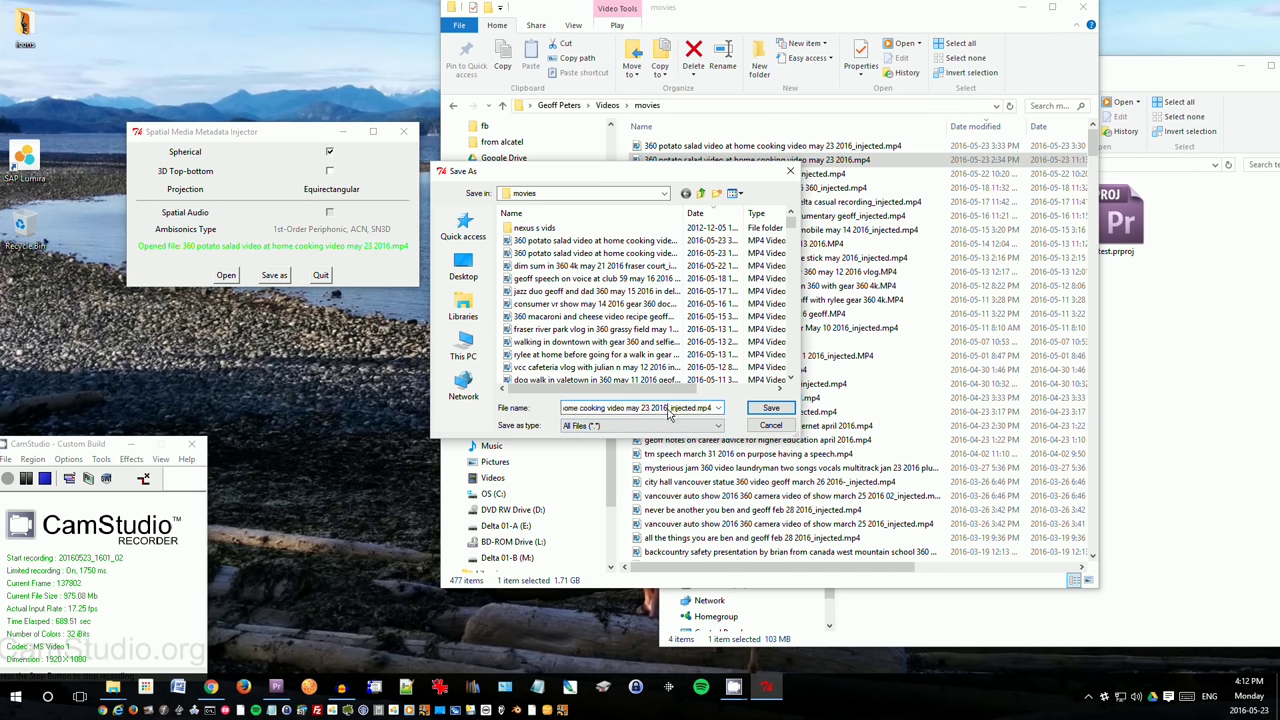
type("02")
left_click(771, 409)
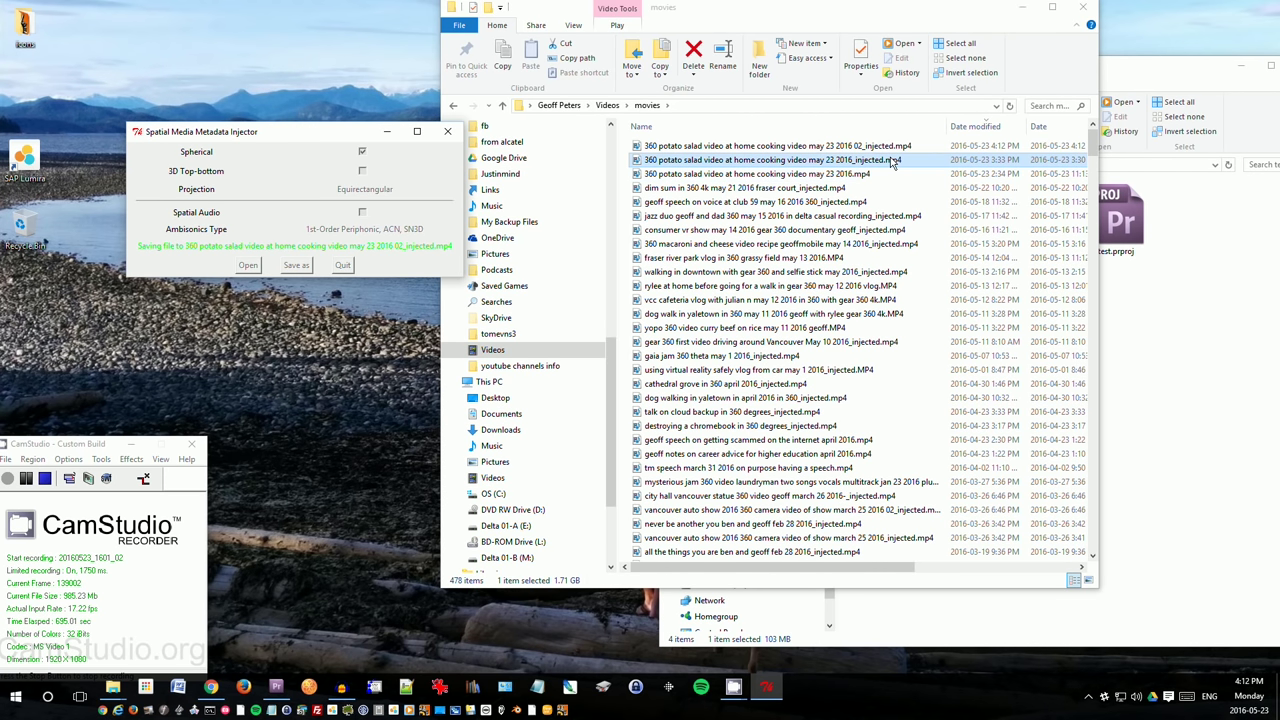
left_click(895, 161)
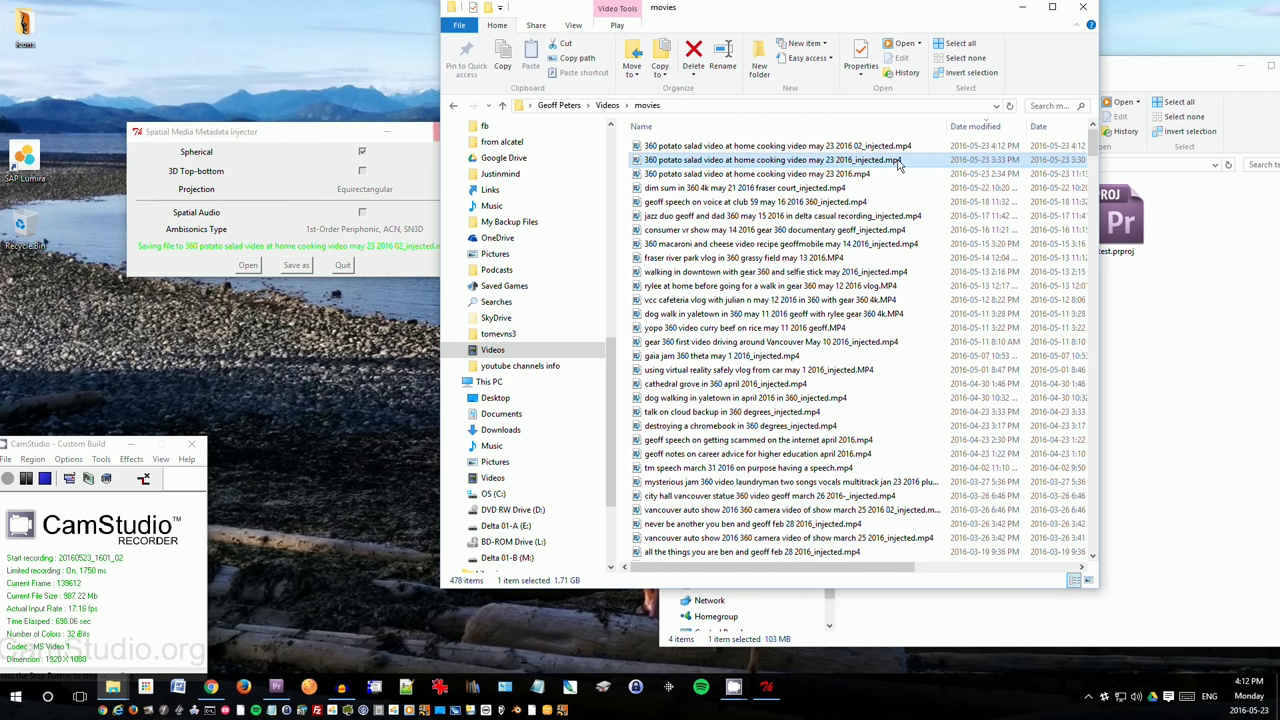